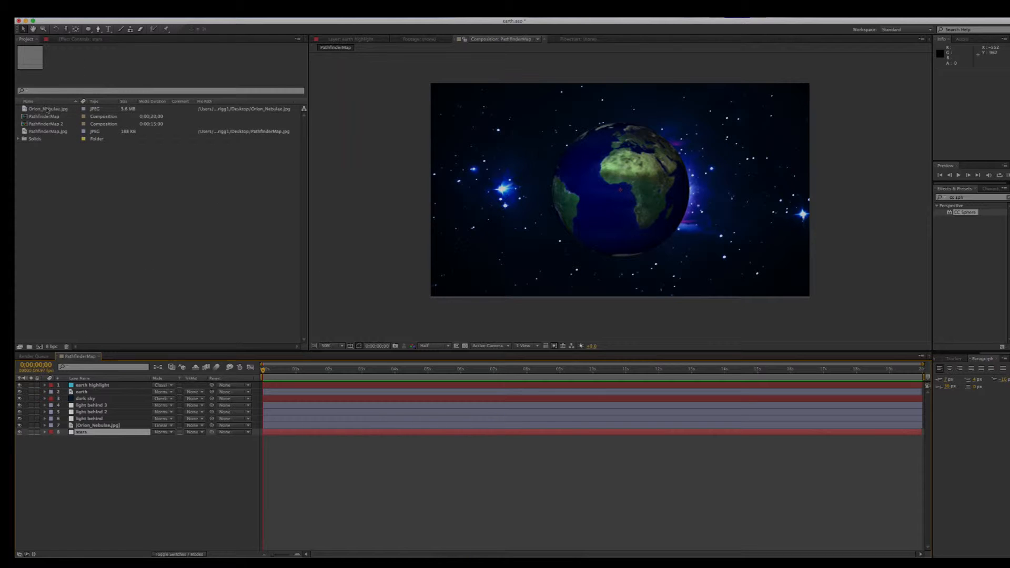
Step: Create a new composition from PathfinderMap.jpg and apply the CC Sphere effect to the map layer
left_click_drag(35, 132, 41, 347)
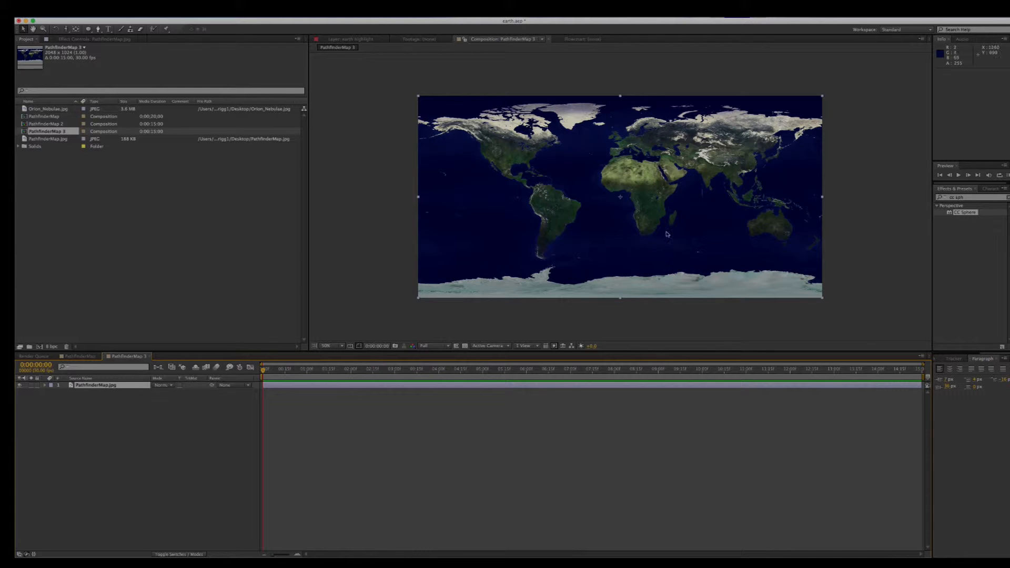
left_click(969, 198)
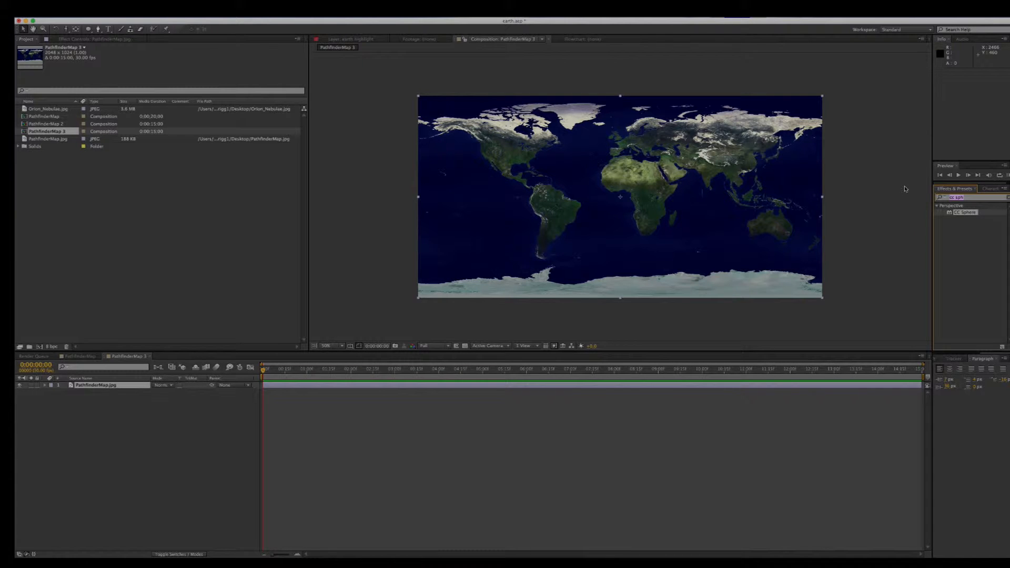
type("cc spher")
left_click_drag(965, 212, 654, 182)
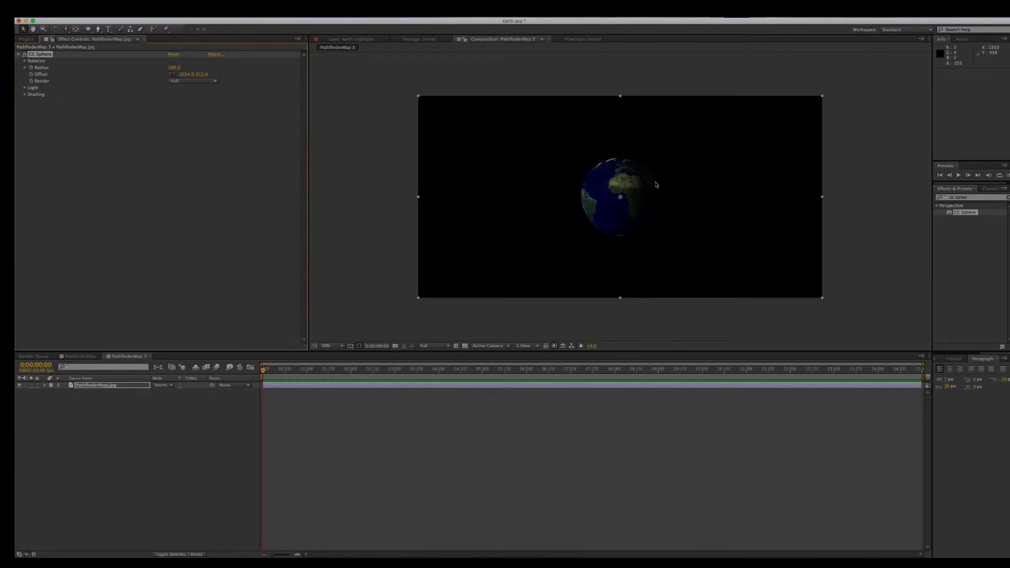
Step: Set the CC Sphere radius to about 295 and adjust its light to about 200 intensity, 75 height and a more upward direction
left_click(24, 68)
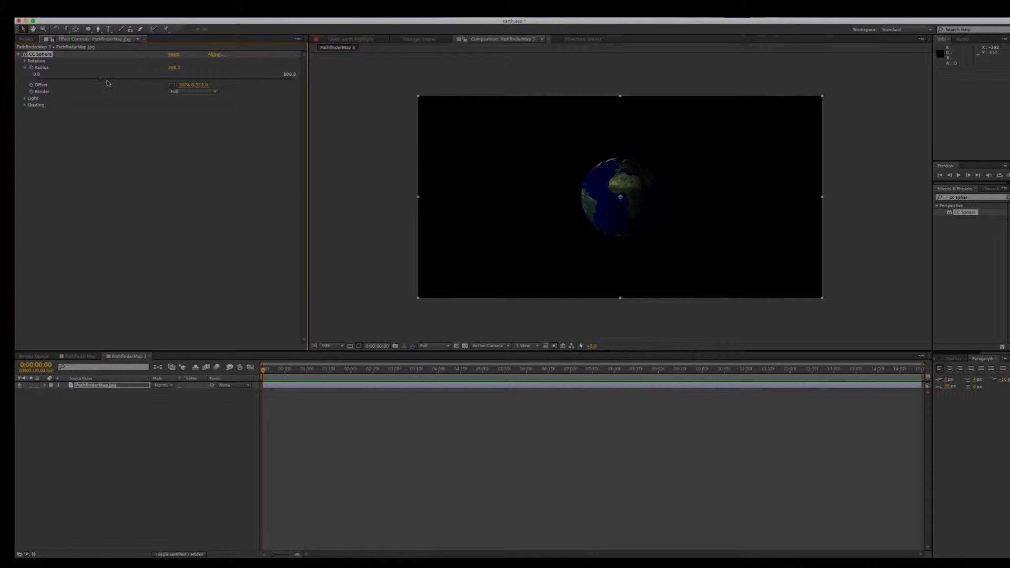
left_click_drag(102, 80, 131, 82)
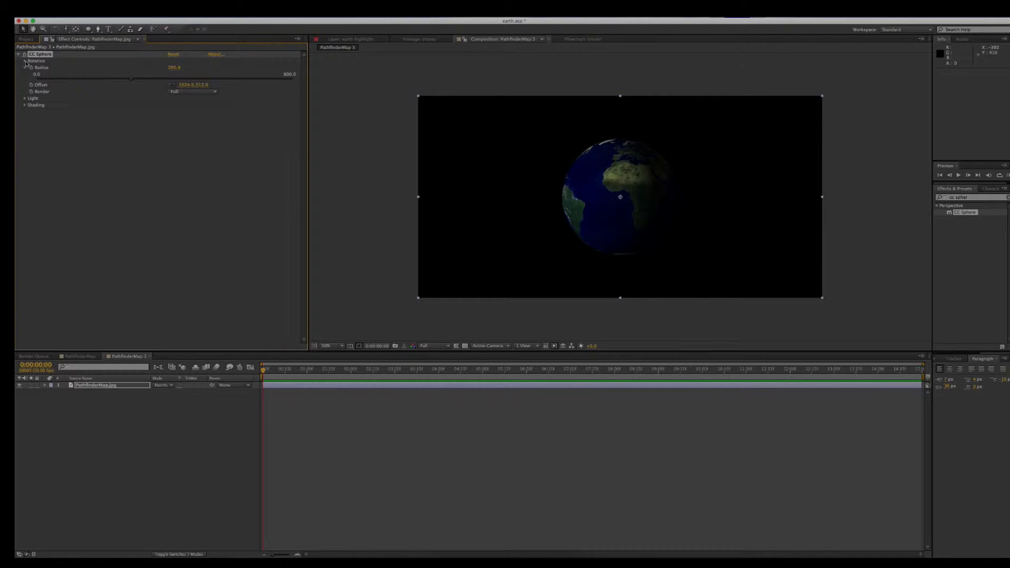
left_click(24, 98)
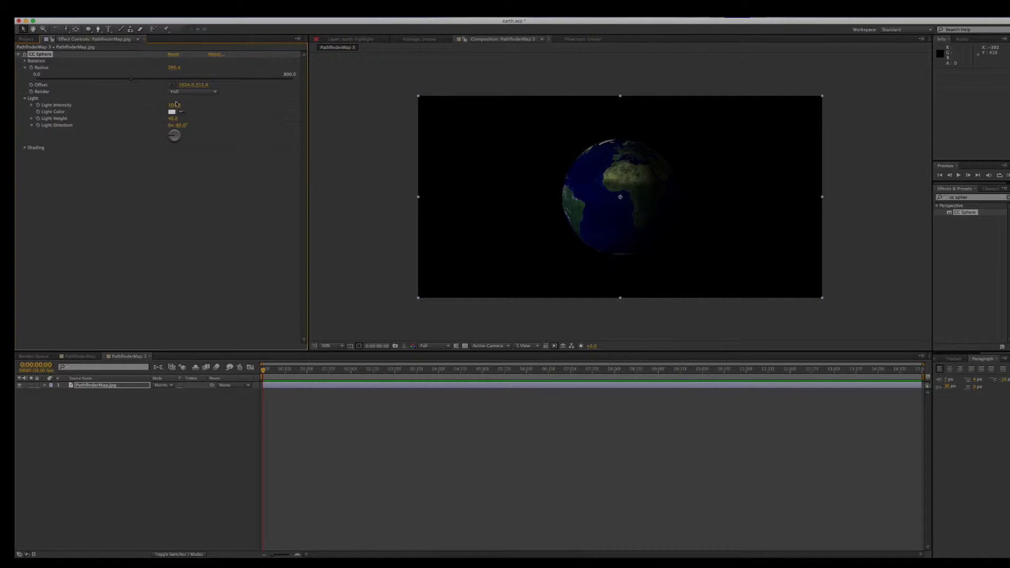
left_click_drag(176, 105, 239, 108)
left_click_drag(177, 108, 179, 131)
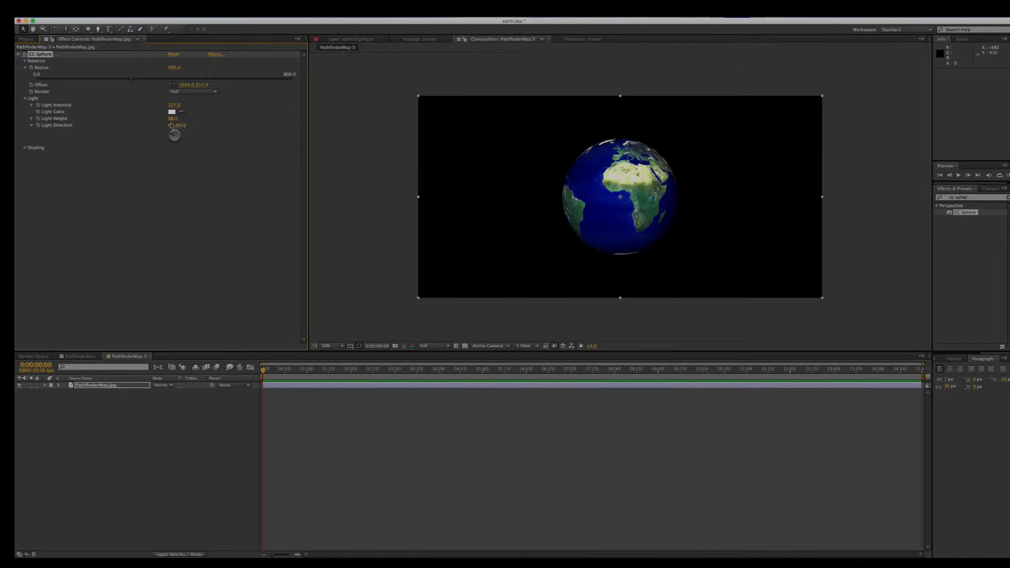
mouse_move(173, 121)
left_mouse_down()
mouse_move(162, 120)
mouse_move(163, 105)
left_mouse_up()
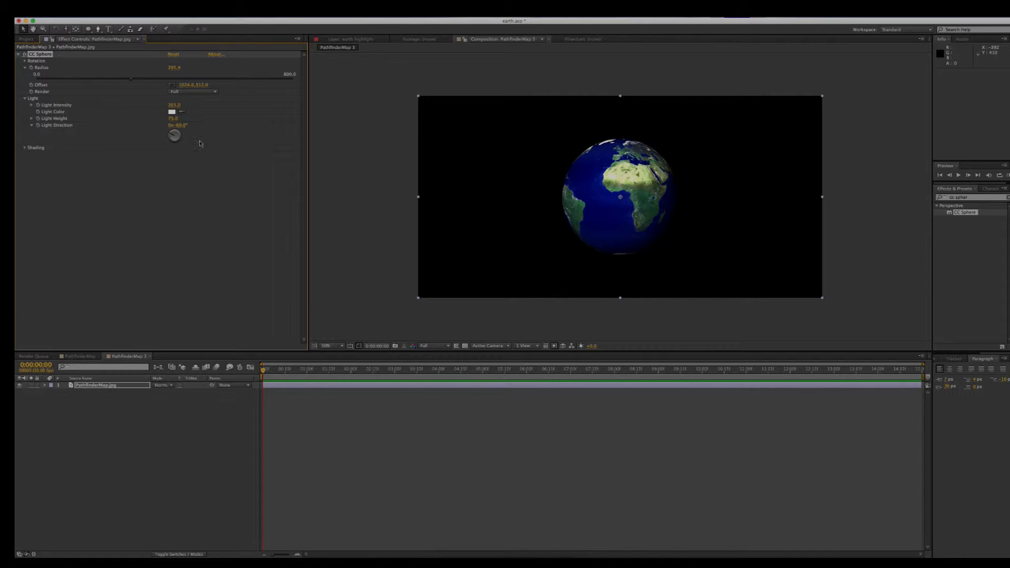
left_click_drag(183, 139, 188, 128)
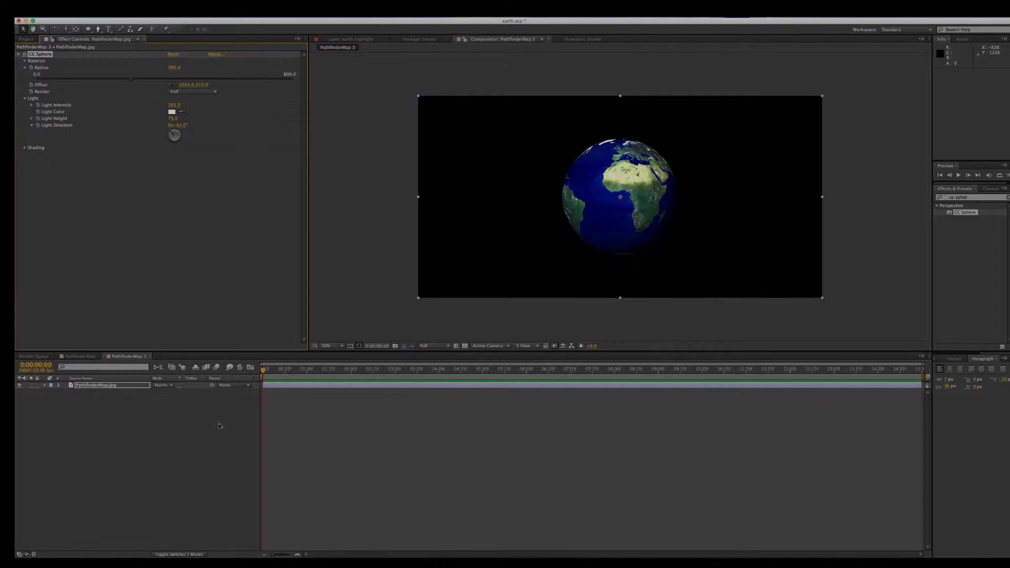
Step: Add a new dark blue solid layer sized to match the composition
right_click(124, 417)
mouse_move(137, 421)
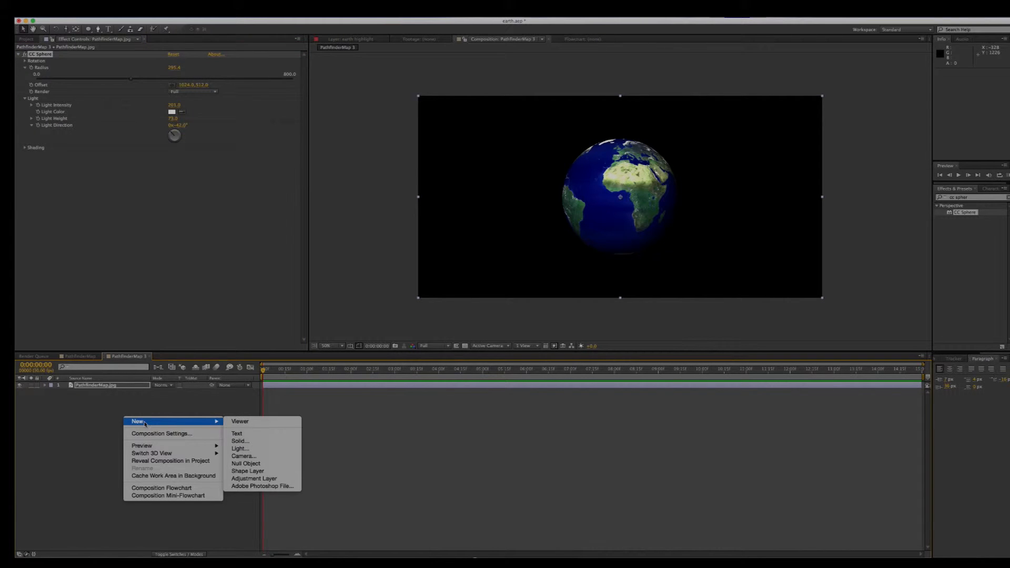
left_click(238, 441)
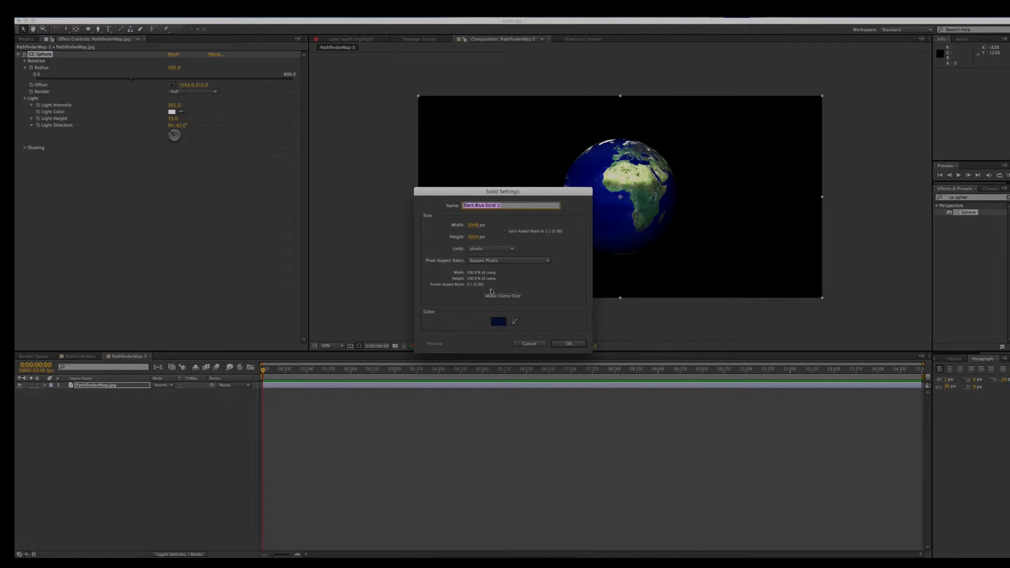
left_click(513, 297)
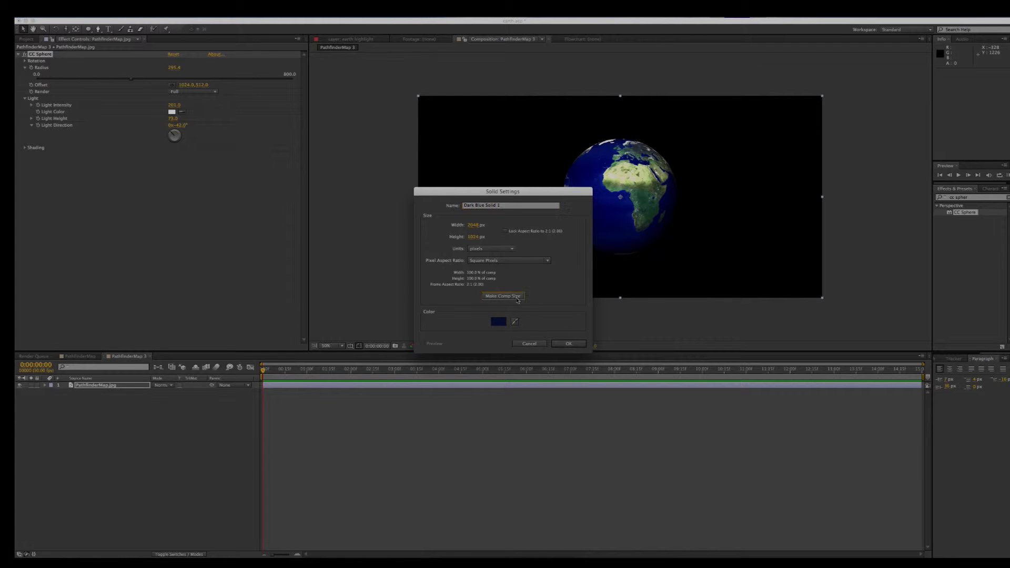
left_click(567, 344)
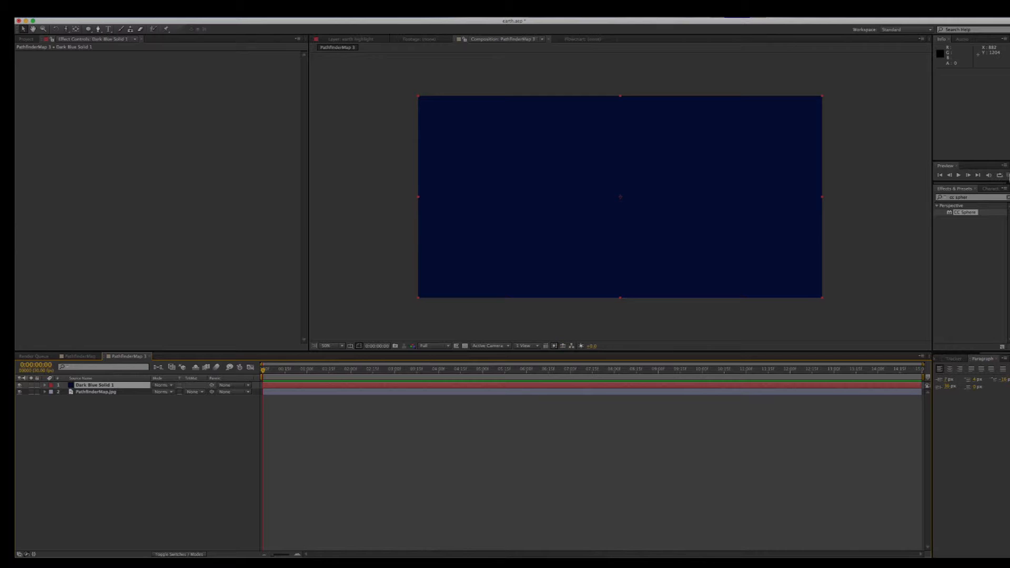
Step: Find the CC Star Burst effect and apply it to the dark blue solid
left_click_drag(976, 201, 907, 189)
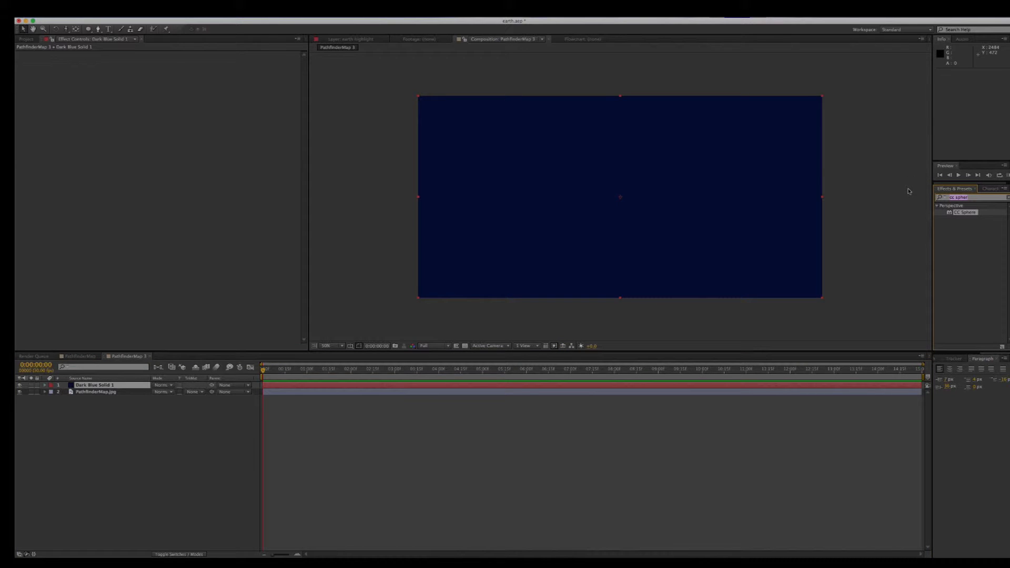
type("shp")
key("BackSpace")
key("BackSpace")
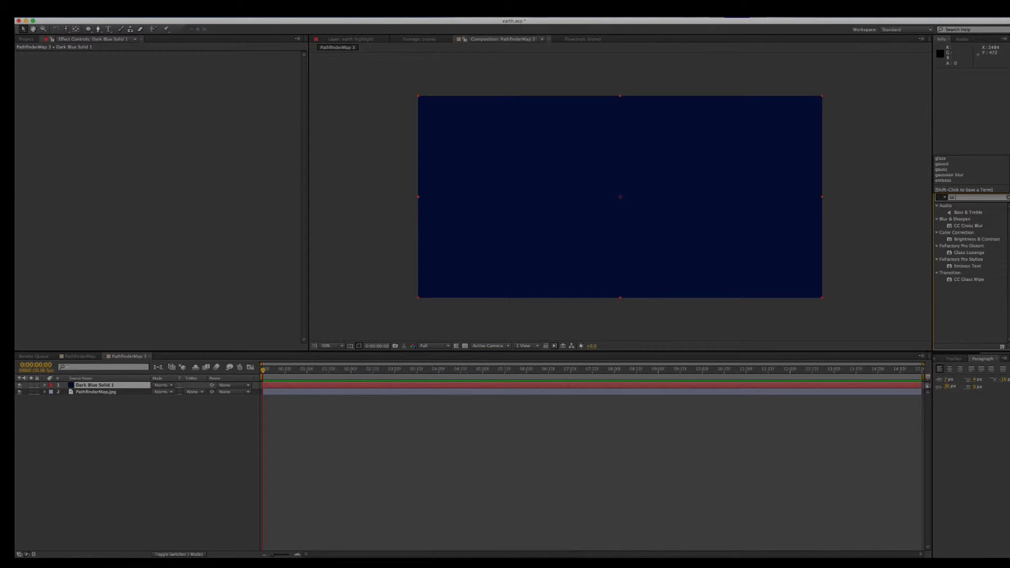
key("BackSpace")
type("cc sta")
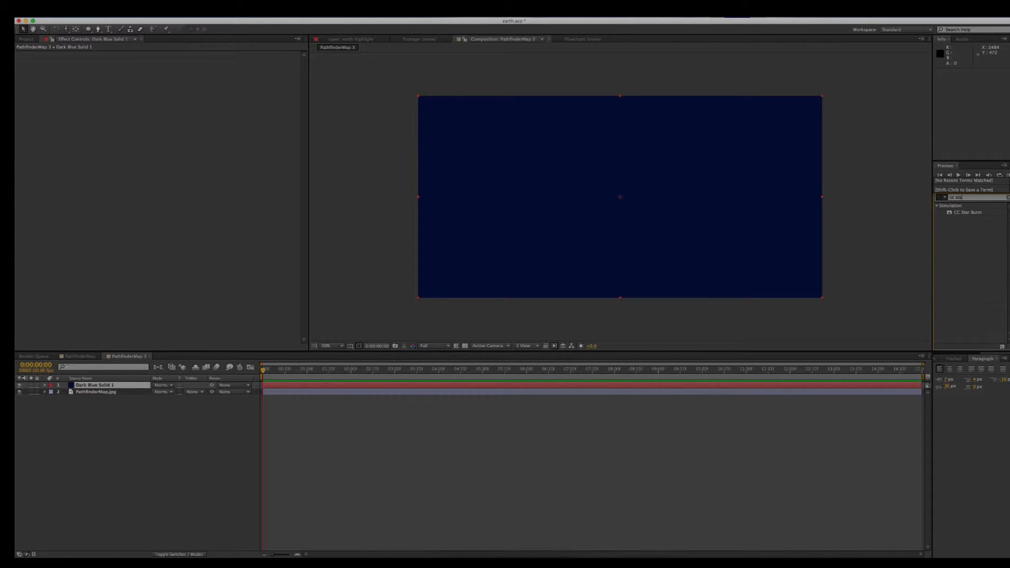
left_click_drag(965, 212, 589, 182)
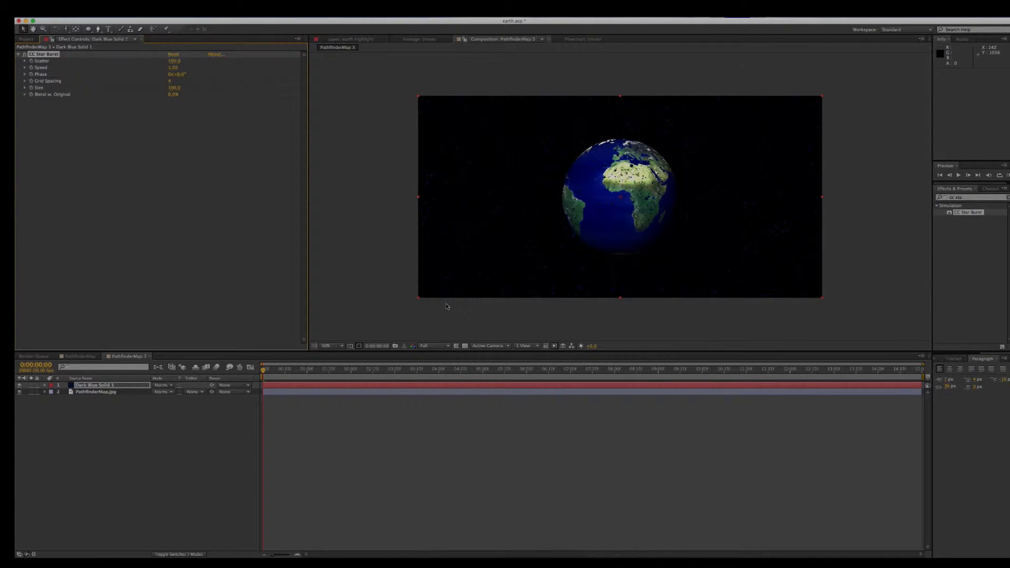
Step: Change the star solid's color to a near-white in its solid settings
left_click(82, 385)
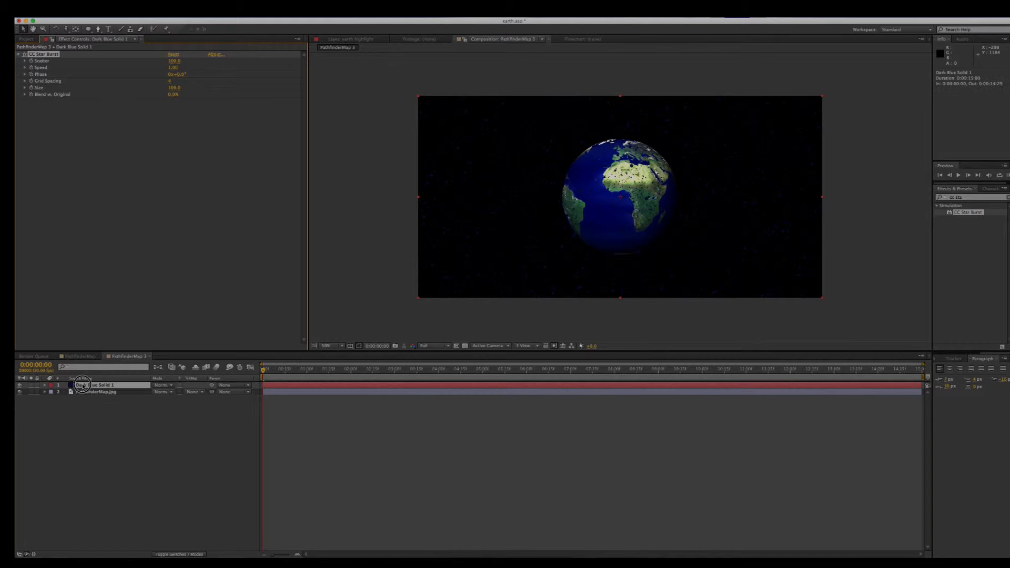
left_click(143, 7)
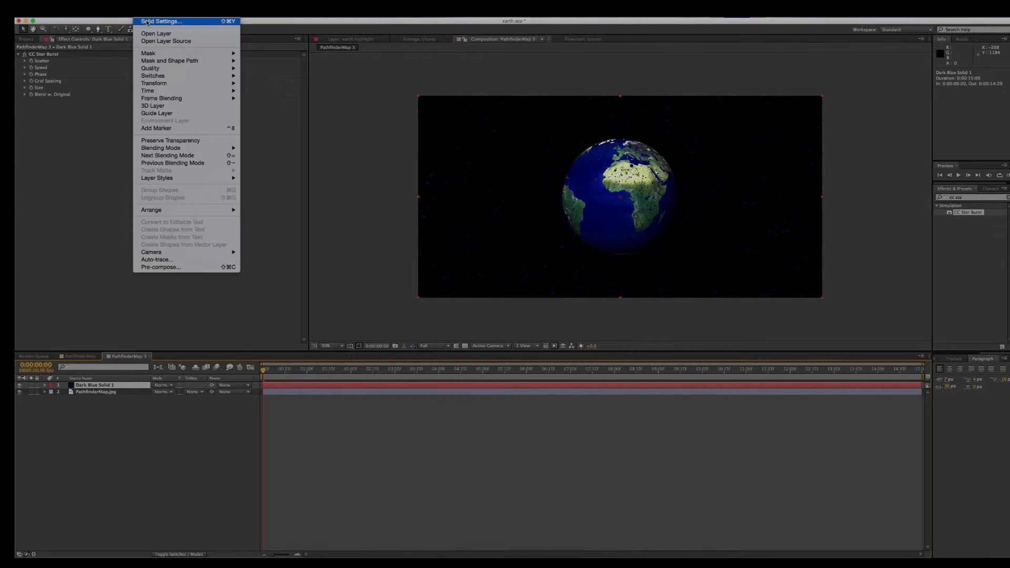
left_click(147, 22)
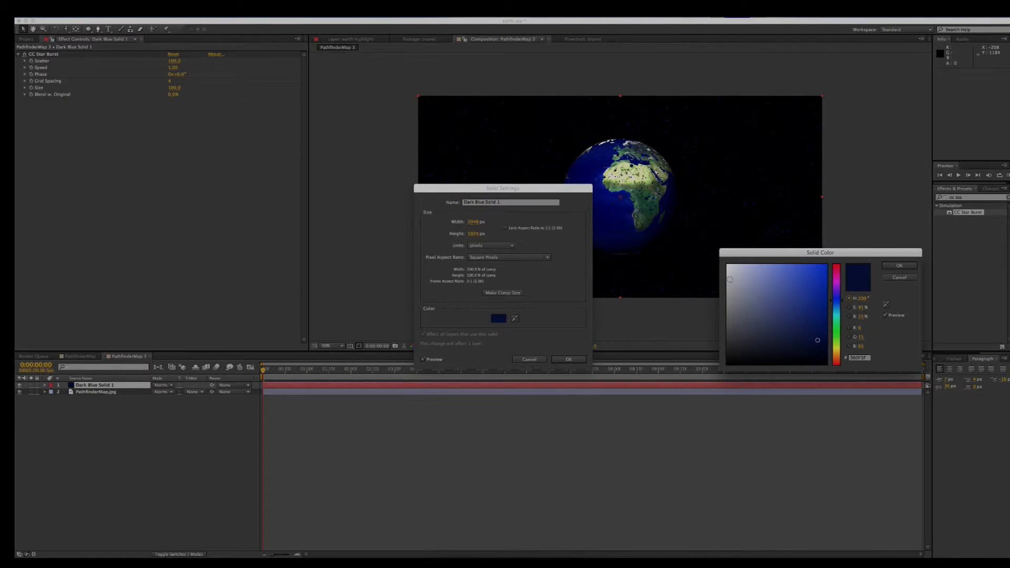
left_click(728, 268)
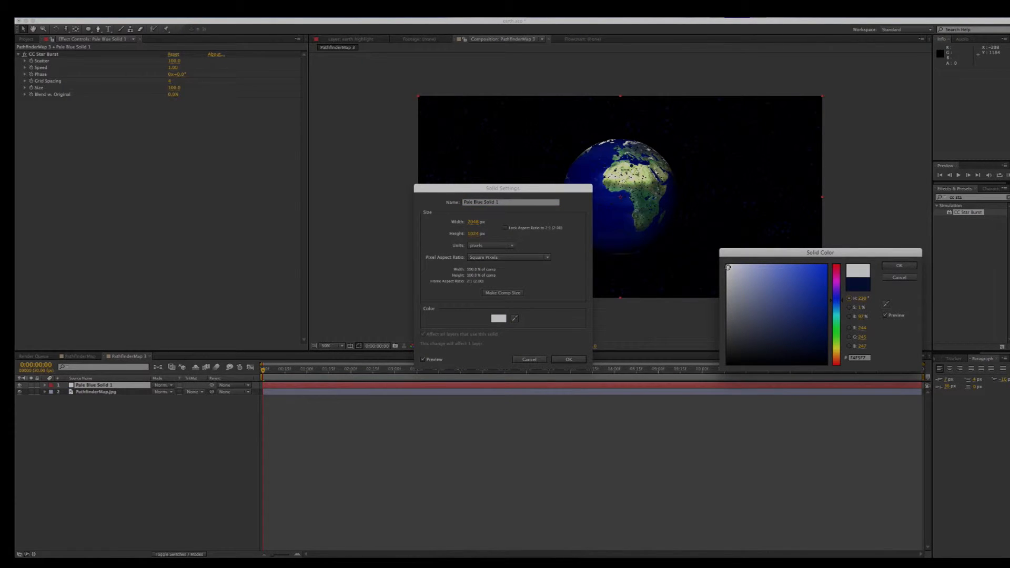
left_click(897, 265)
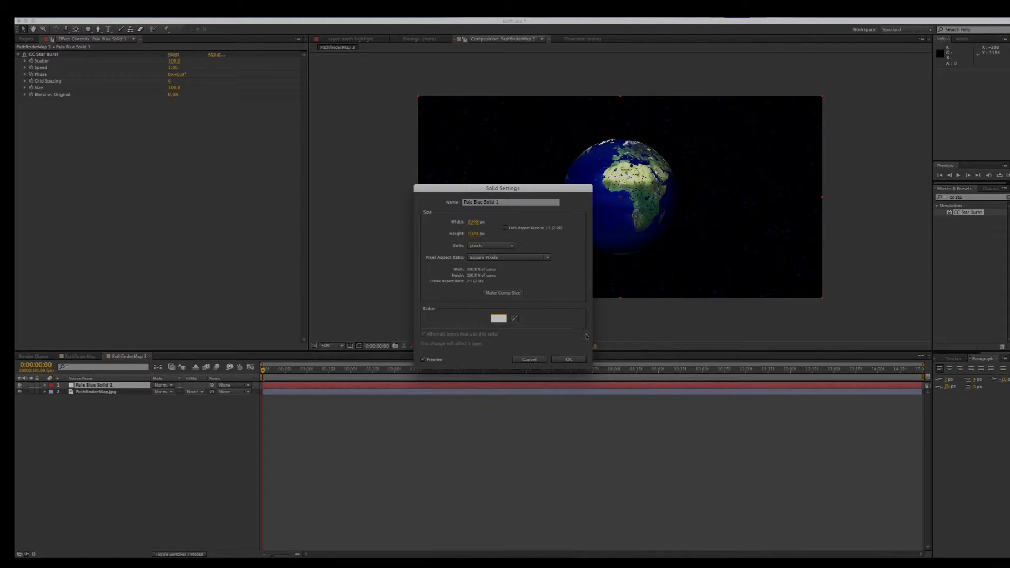
left_click(538, 358)
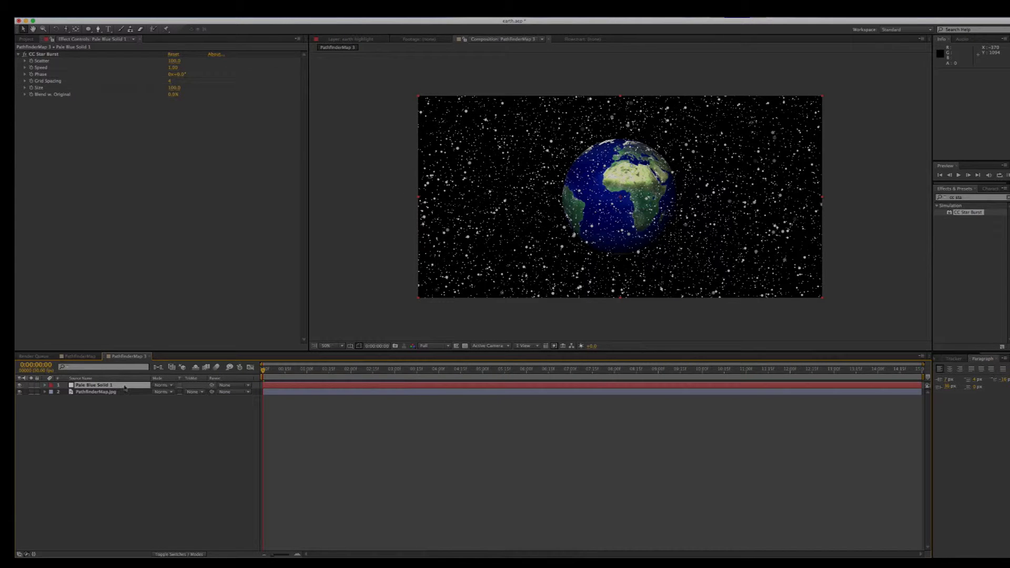
Step: Move the star solid below the PathfinderMap.jpg layer, raise its Star Burst scatter to about 407 and preview the stars
left_click_drag(123, 386, 123, 398)
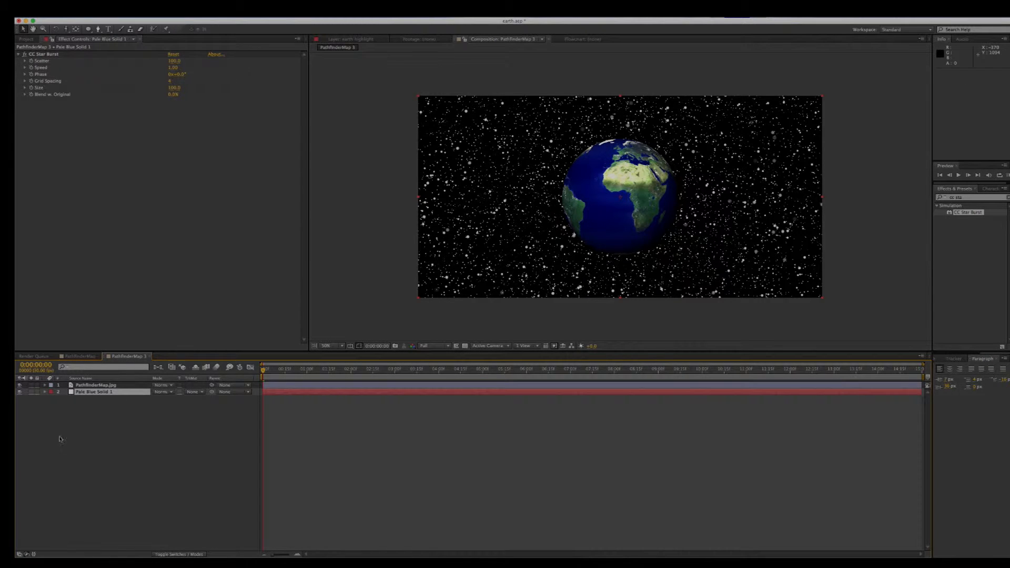
left_click_drag(172, 63, 263, 68)
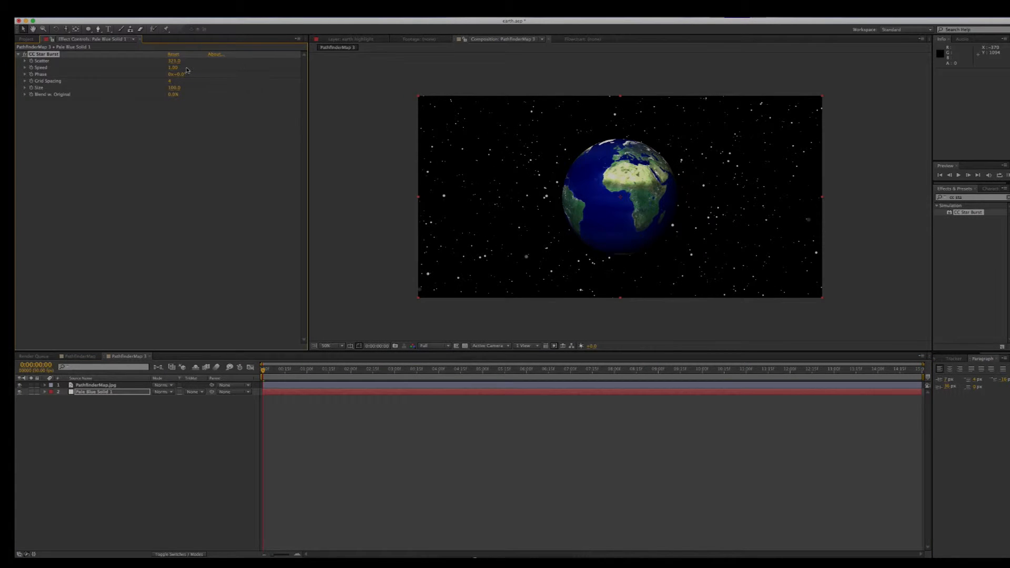
mouse_move(174, 61)
left_mouse_down()
mouse_move(203, 62)
mouse_move(178, 62)
left_mouse_up()
key("space")
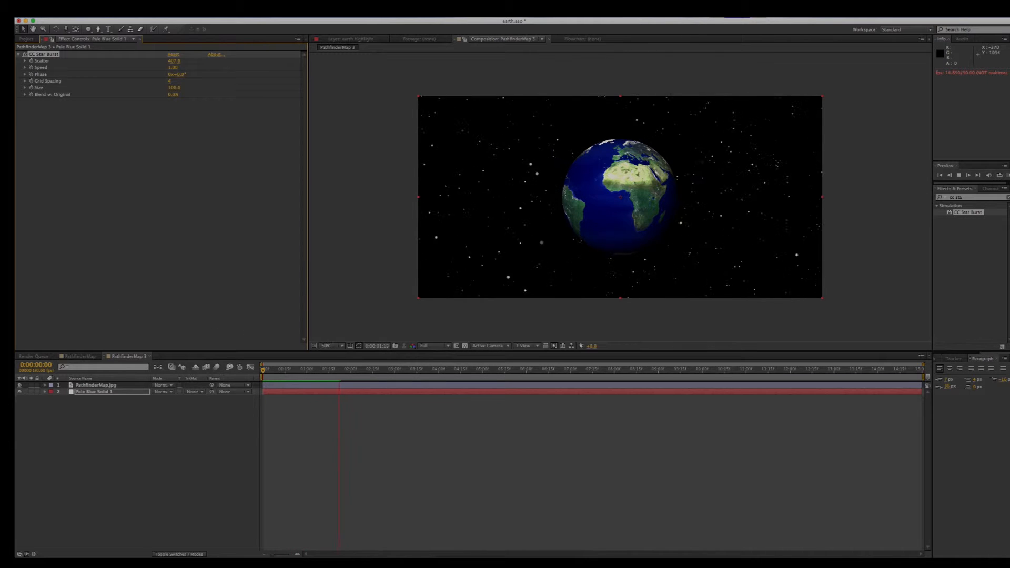
Step: Slow the Star Burst speed to about 0.03 and preview the star motion from the start of the timeline
left_click(24, 67)
left_click_drag(228, 79, 167, 81)
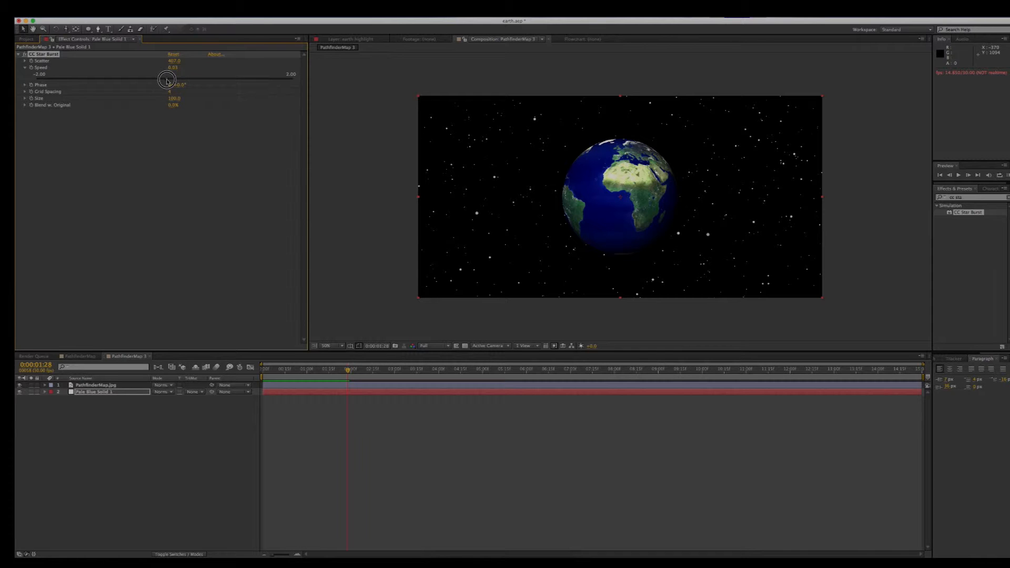
left_click_drag(167, 81, 167, 81)
key("space")
left_click(581, 374)
left_click_drag(579, 373, 261, 369)
key("space")
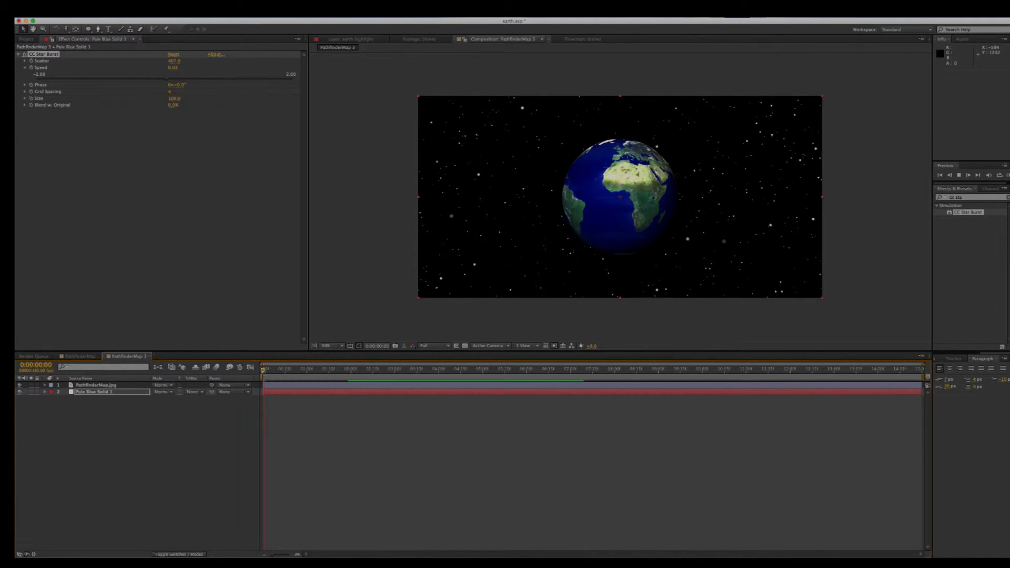
key("space")
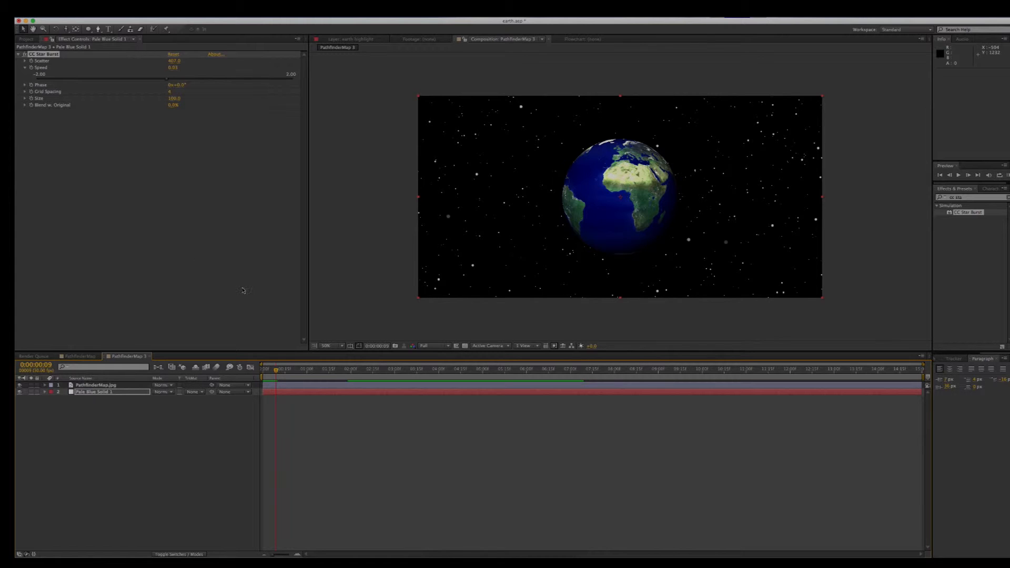
Step: Place Orion_Nebulae.jpg between the earth and star layers and shift it slightly up and left so its glow sits behind the earth
left_click(26, 39)
left_click(46, 109)
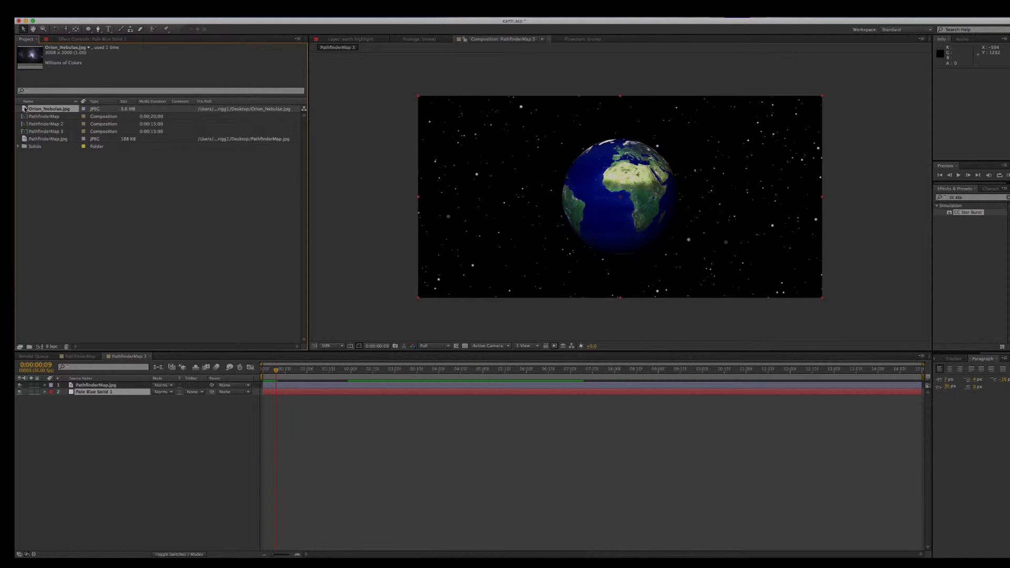
left_click_drag(24, 108, 71, 390)
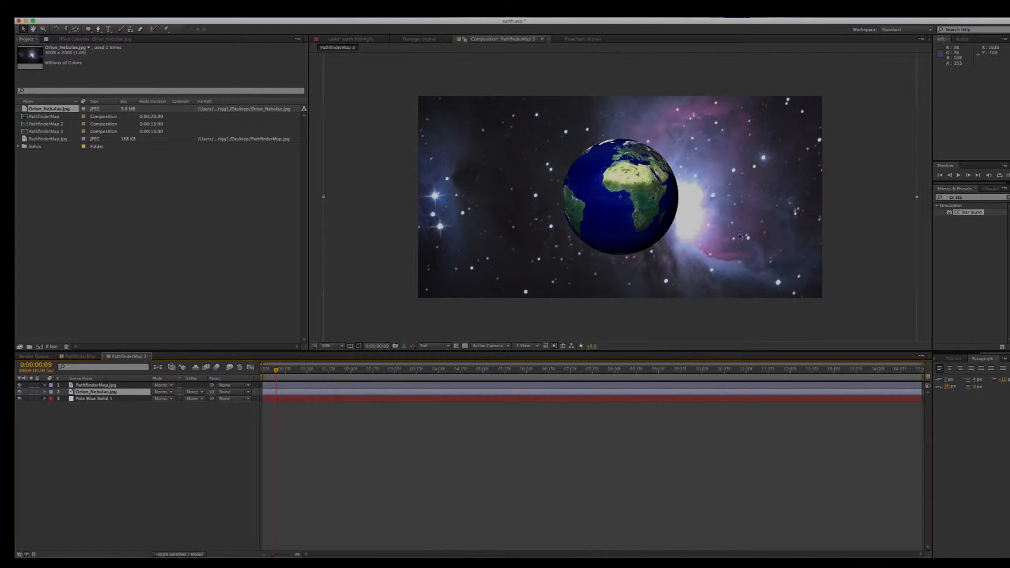
mouse_move(754, 246)
left_mouse_down()
mouse_move(740, 239)
mouse_move(747, 232)
left_mouse_up()
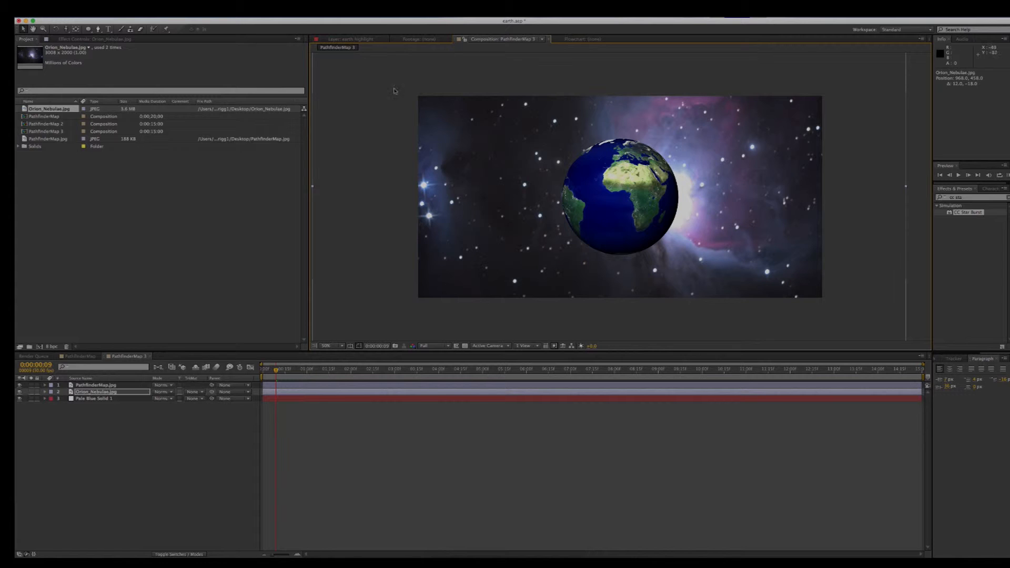
Step: Scale the Orion_Nebulae.jpg layer to 86% and nudge it slightly right in the composition
left_click(44, 391)
left_click(52, 399)
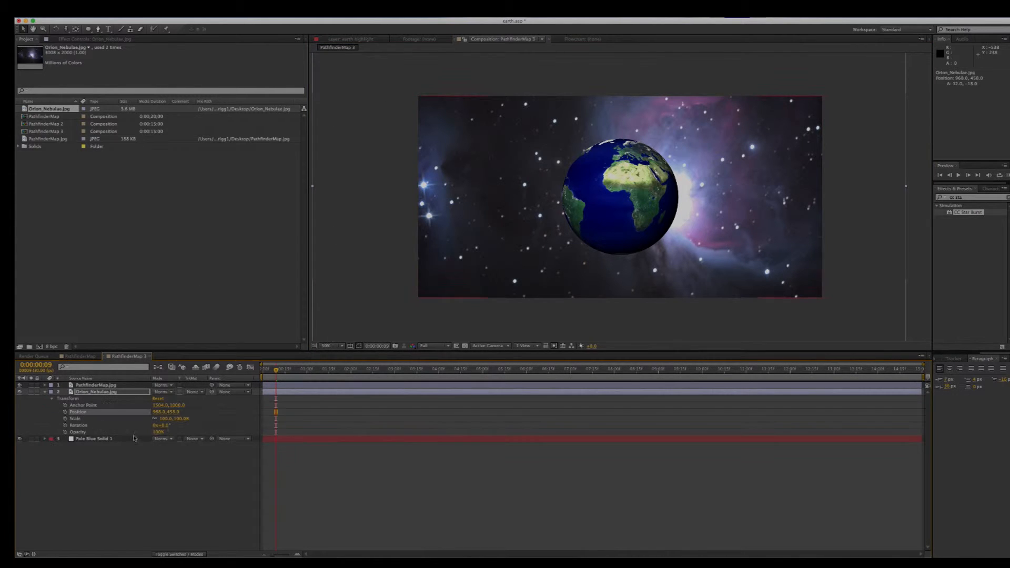
left_click(178, 419)
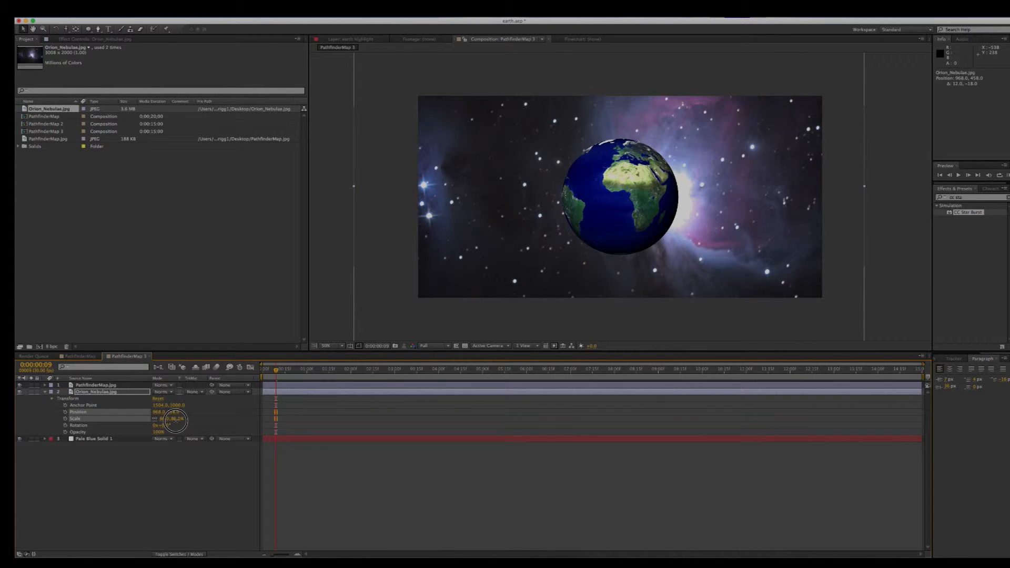
left_click_drag(178, 419, 173, 419)
left_click_drag(505, 263, 510, 261)
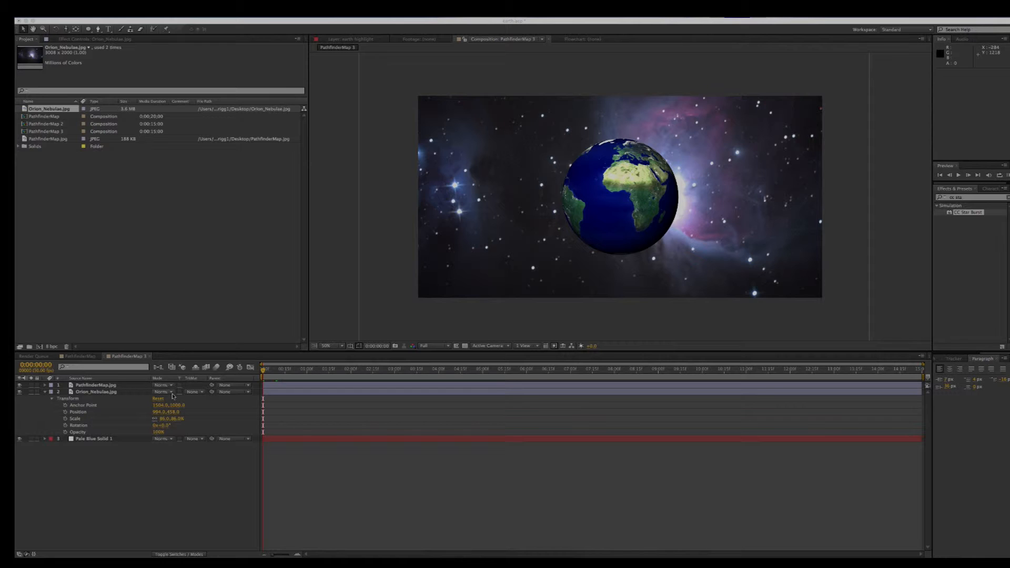
Step: Set the Orion_Nebulae.jpg layer's blending mode to Linear Dodge and collapse its transform properties
left_click(173, 394)
left_click(173, 395)
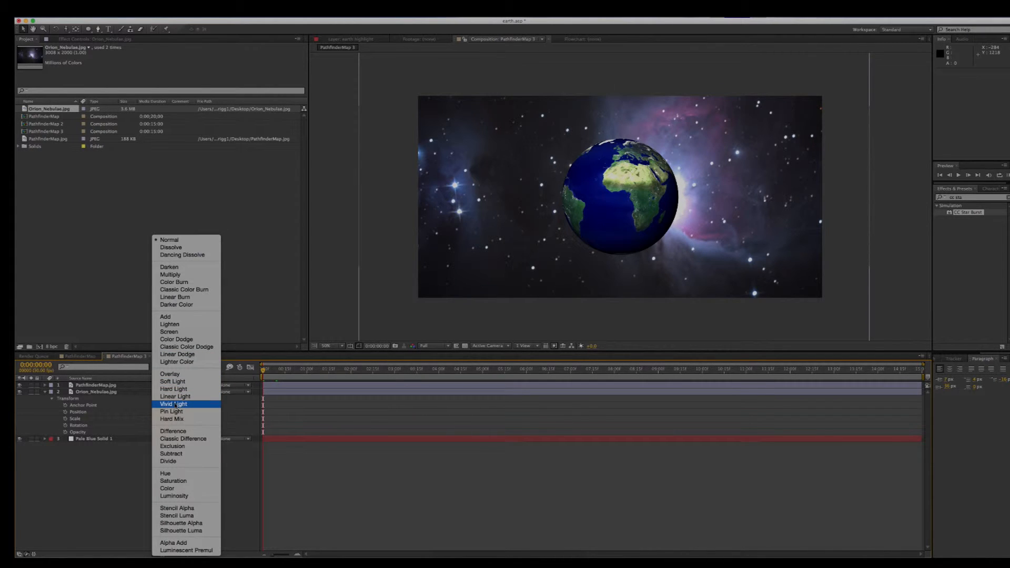
left_click(177, 355)
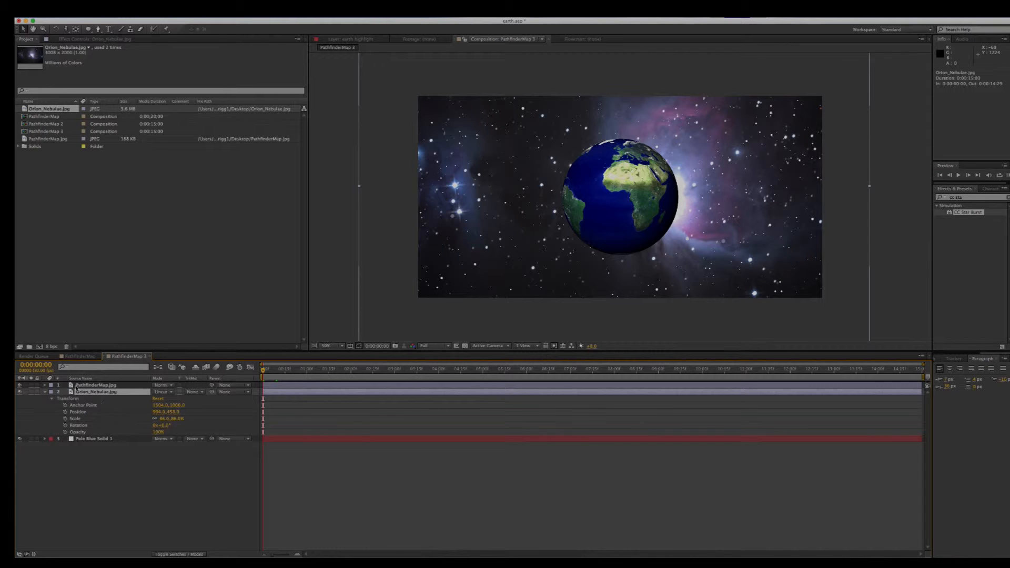
left_click(44, 393)
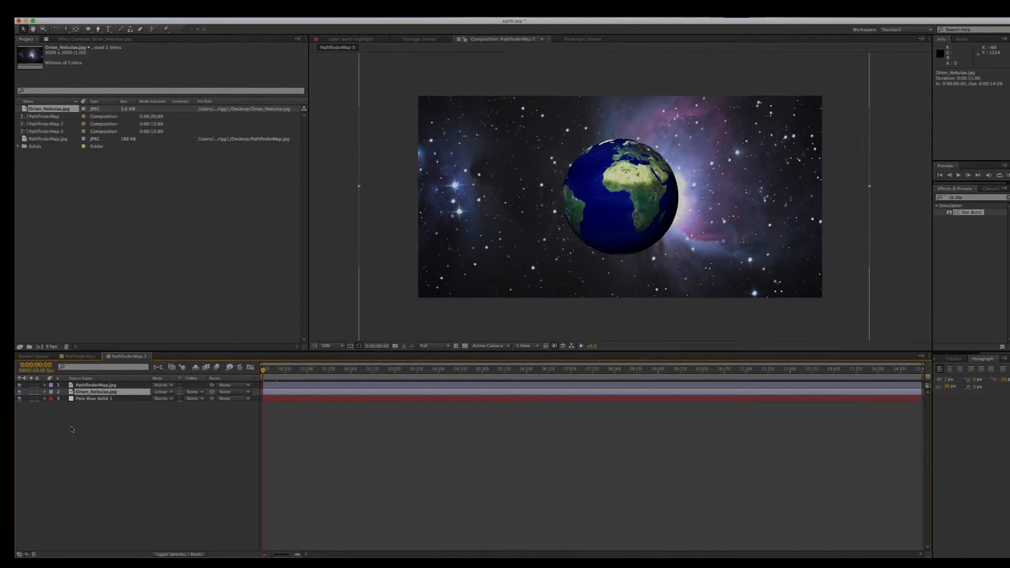
Step: Create a dark navy blue solid at composition size, 2048 × 1024 px
right_click(72, 424)
mouse_move(89, 428)
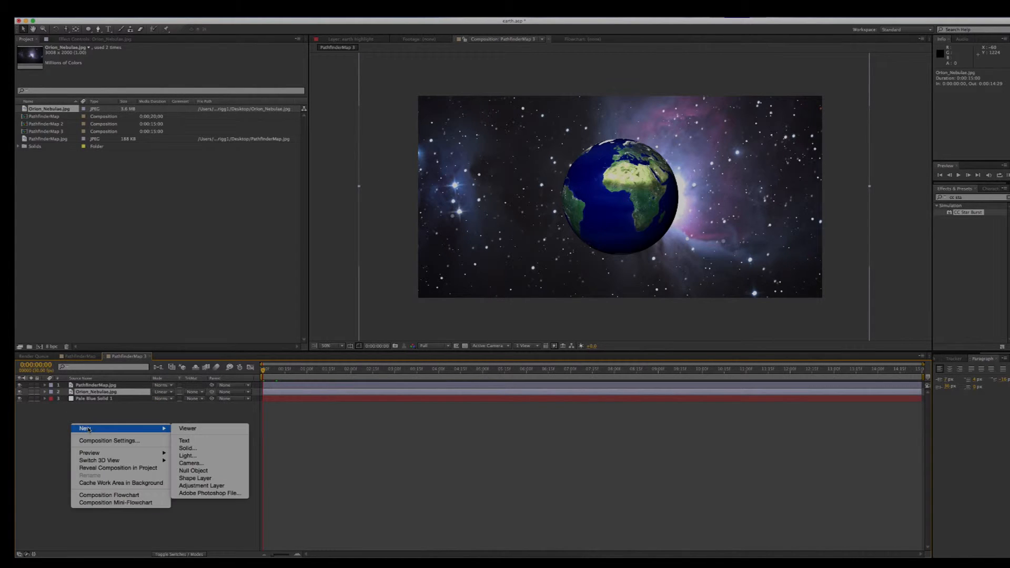
left_click(191, 448)
left_click(497, 322)
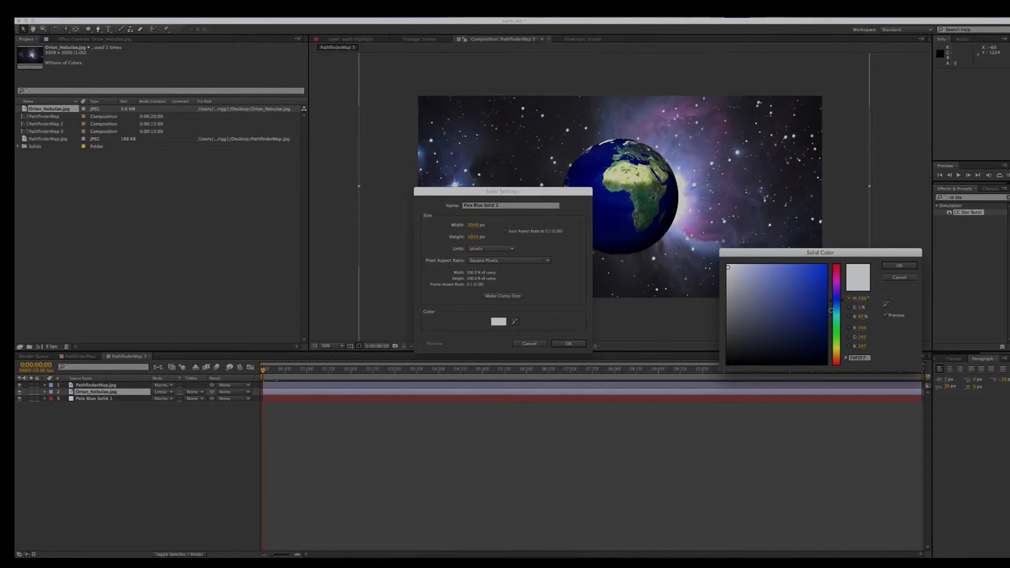
left_click(816, 330)
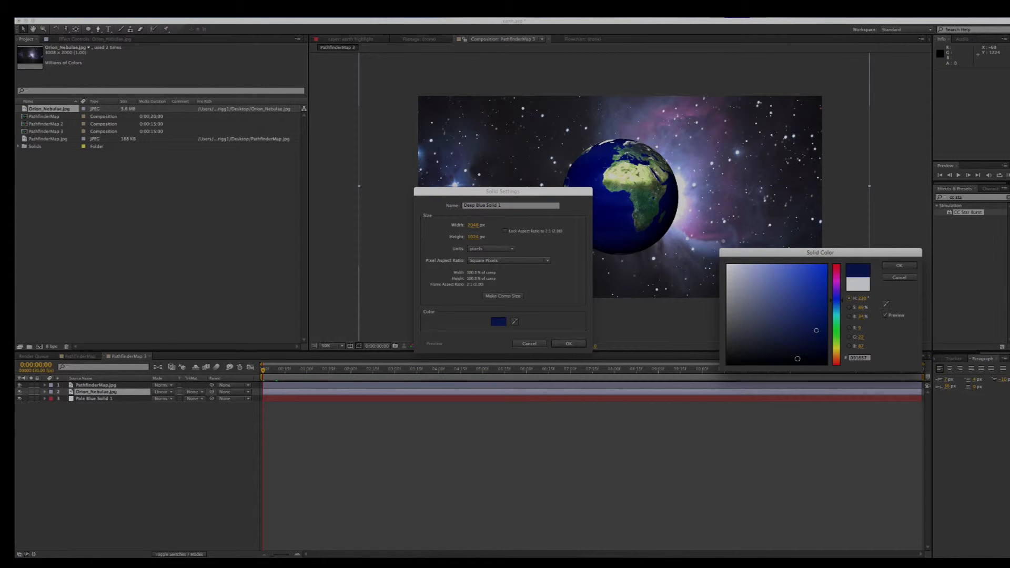
left_click(817, 339)
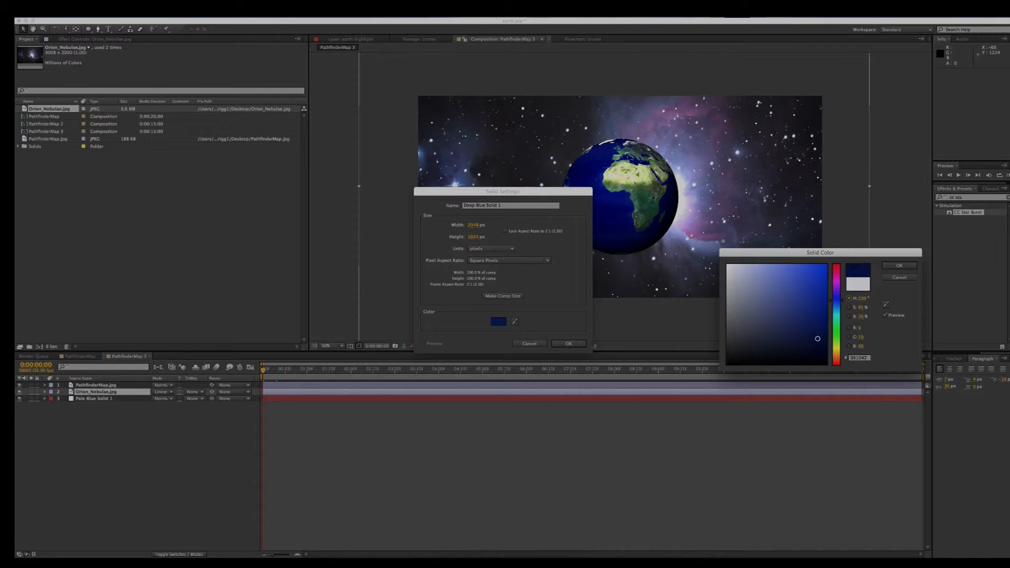
left_click(896, 267)
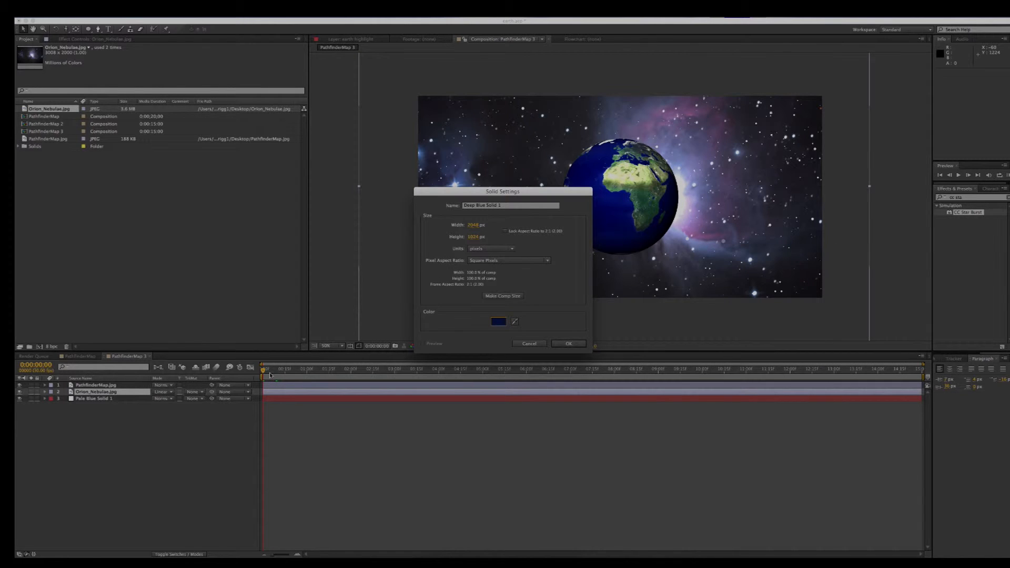
left_click(503, 297)
left_click(569, 343)
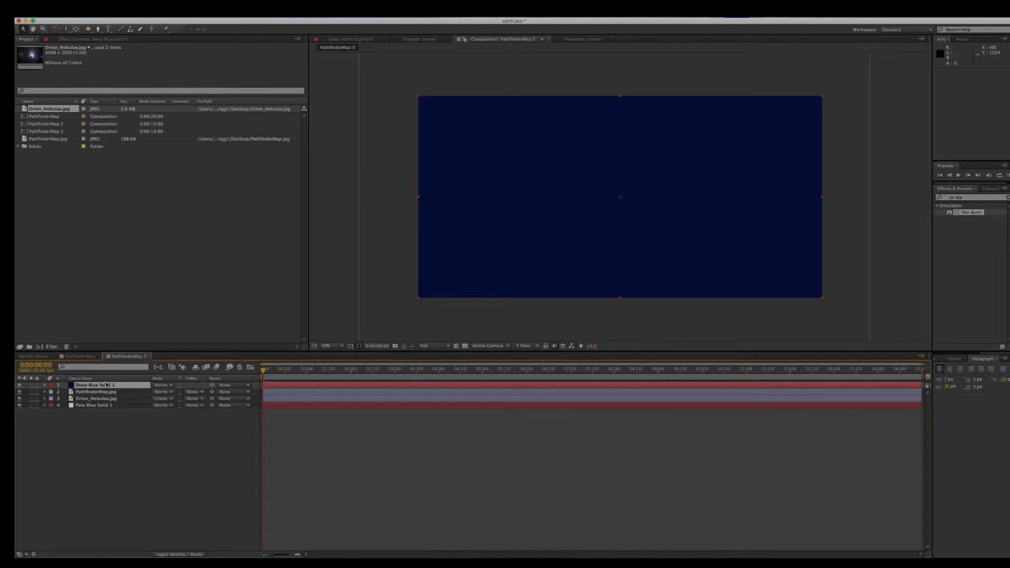
Step: Place the deep blue solid between PathfinderMap.jpg and Orion_Nebulae.jpg and set its blending mode to Overlay
left_click_drag(106, 385, 104, 397)
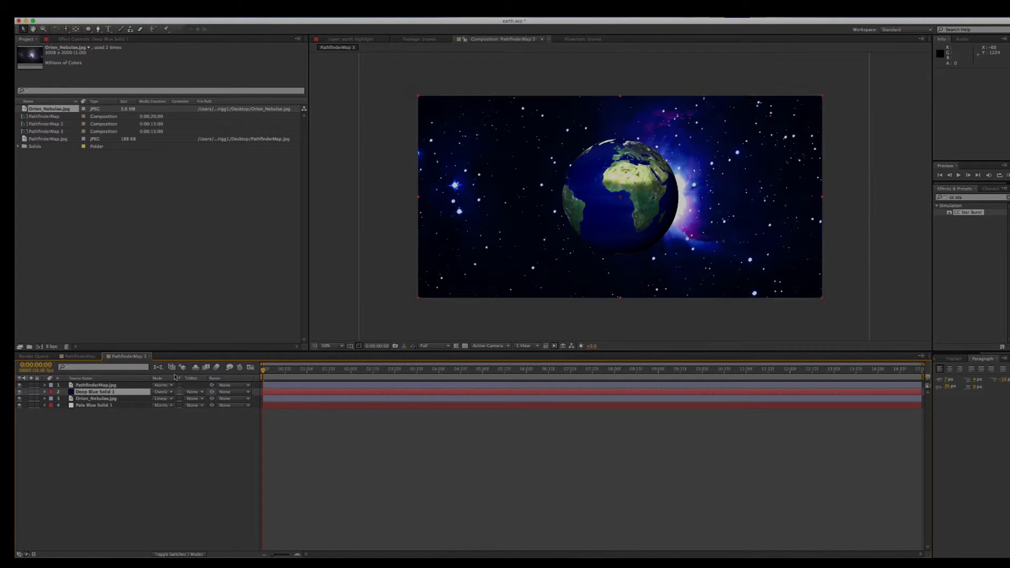
left_click(168, 393)
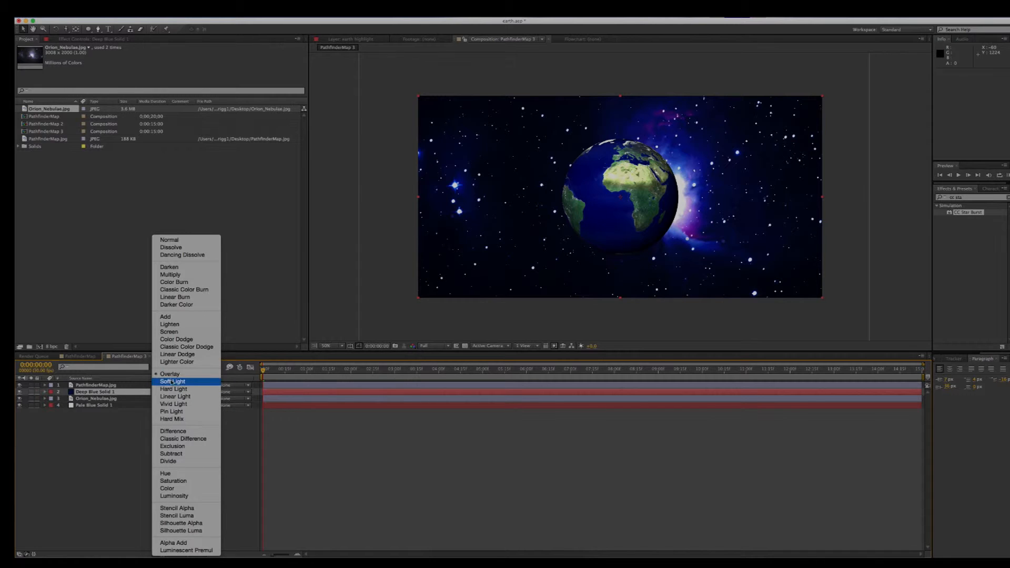
left_click(170, 374)
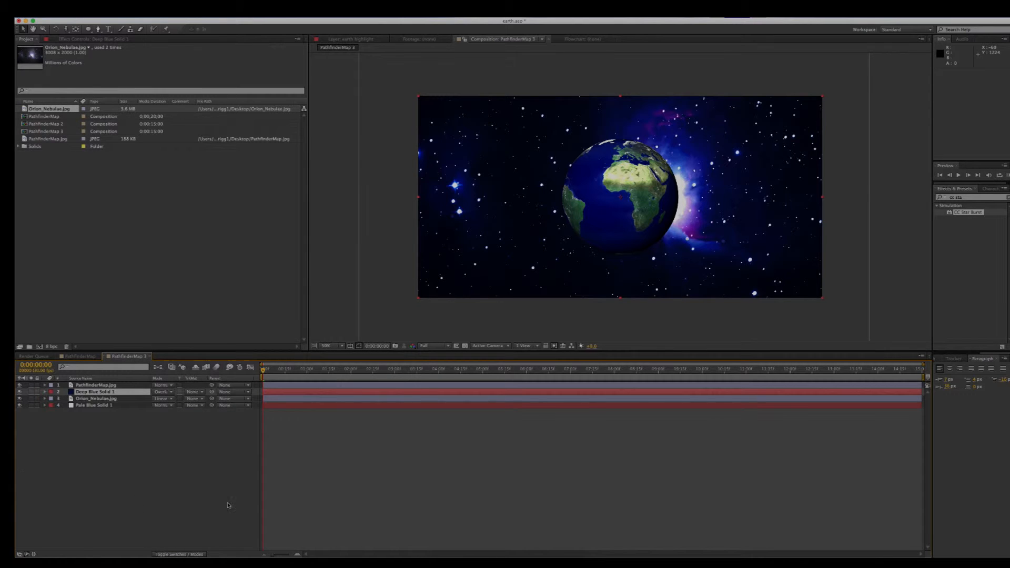
Step: Deselect all layers, preview the tinted composition and return to the start of the timeline
left_click(150, 477)
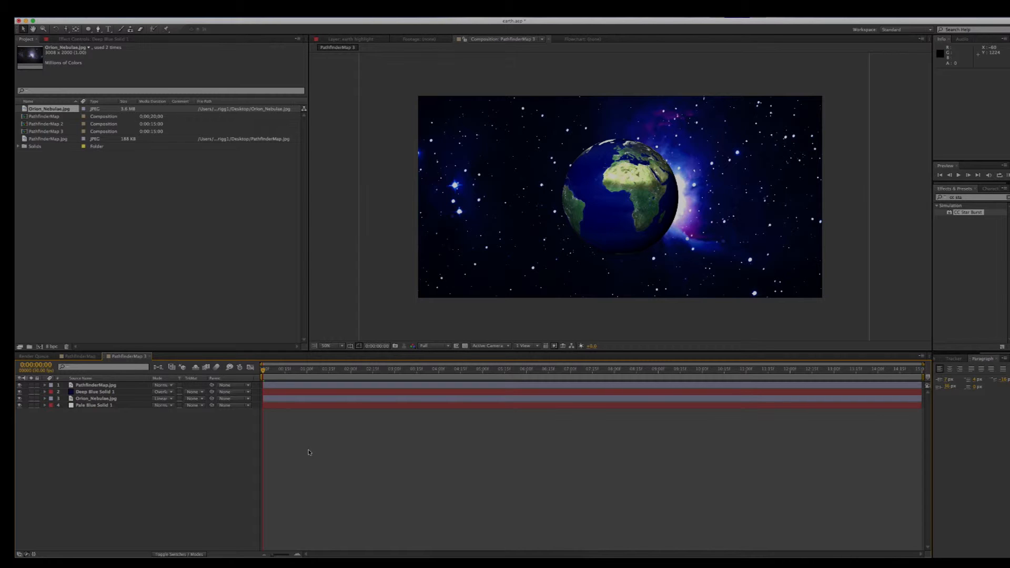
key("space")
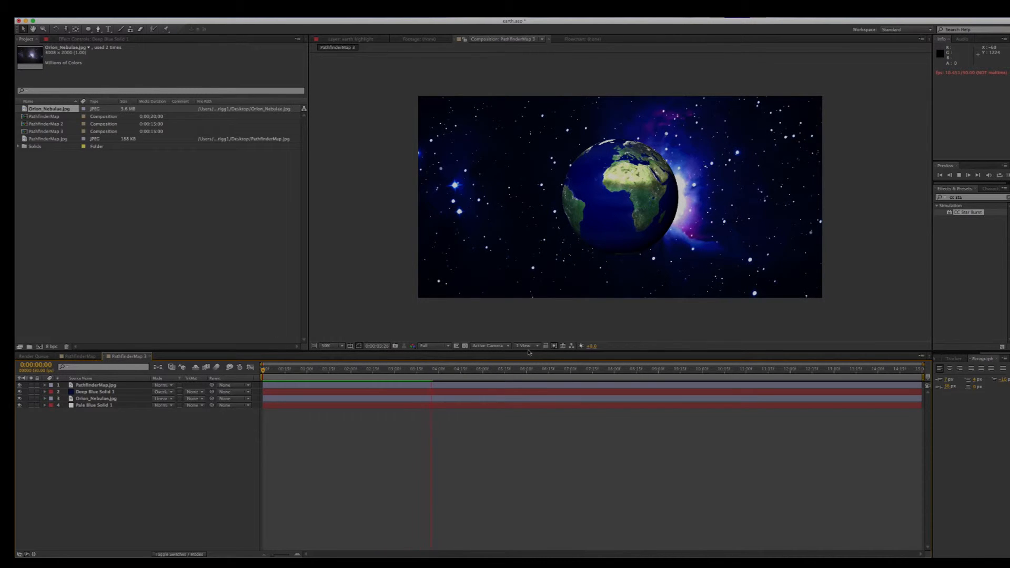
key("space")
left_click_drag(466, 370, 263, 376)
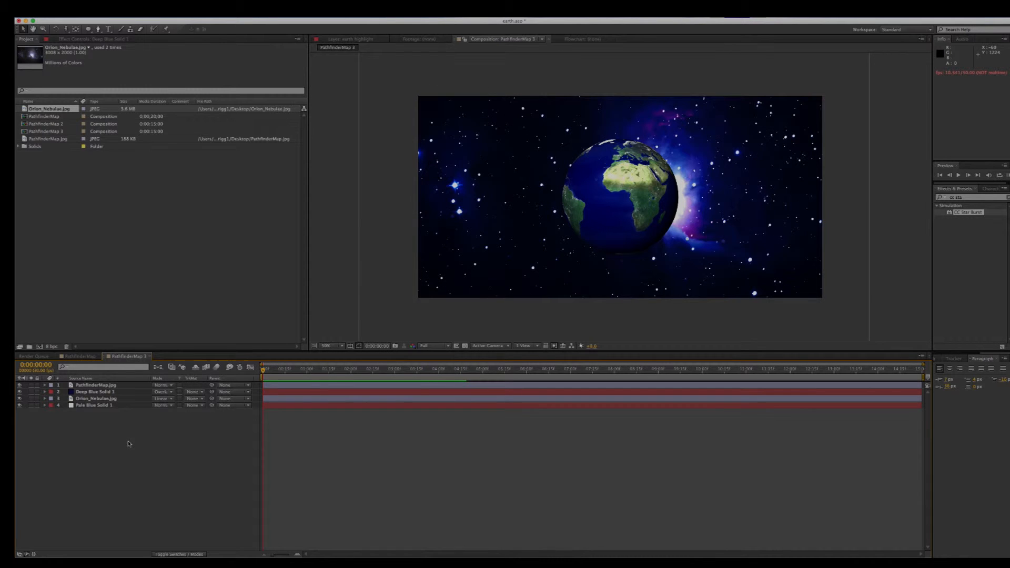
Step: Save the project as earth.aep
left_click(87, 385)
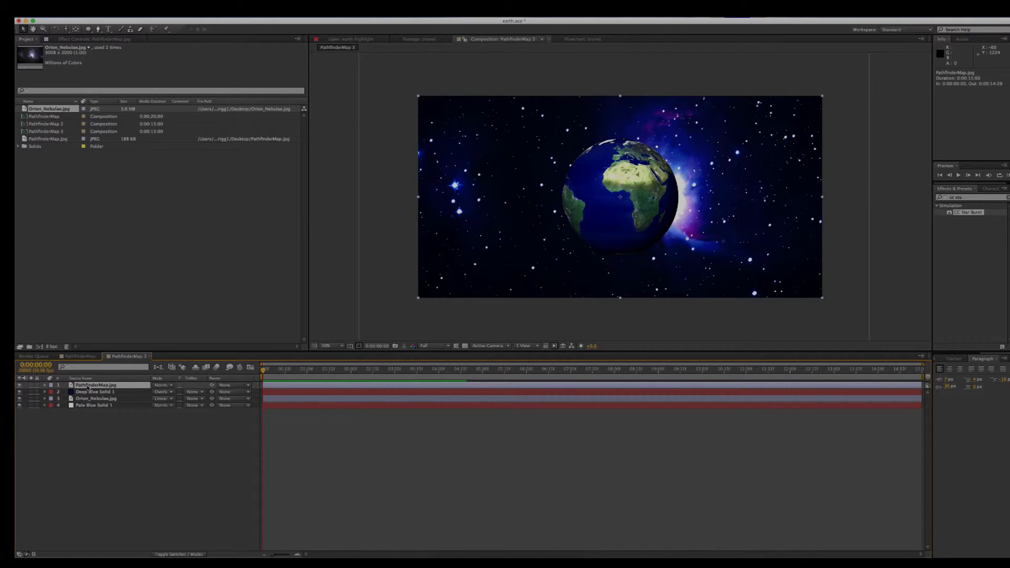
left_click(68, 7)
mouse_move(79, 71)
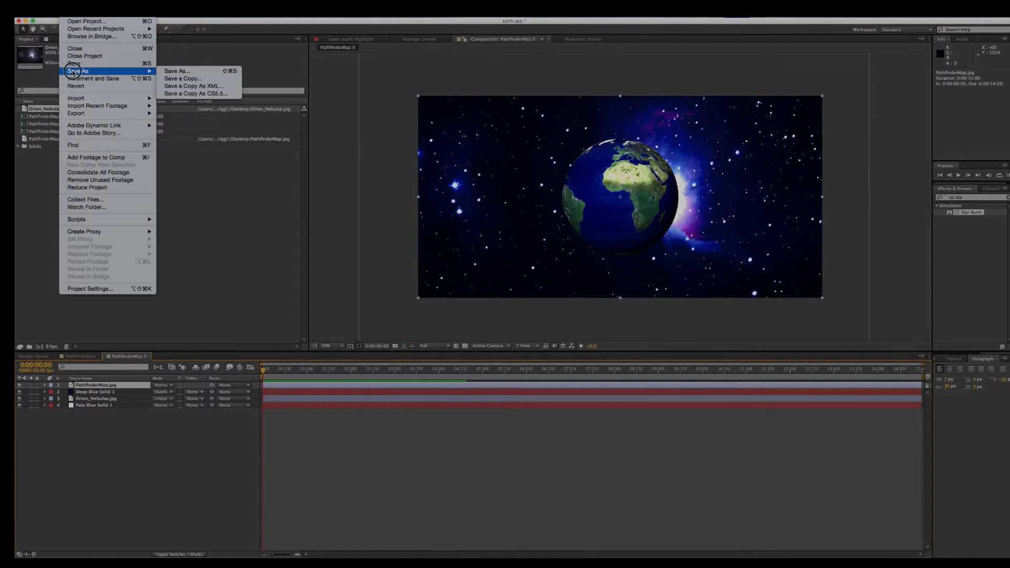
left_click(179, 71)
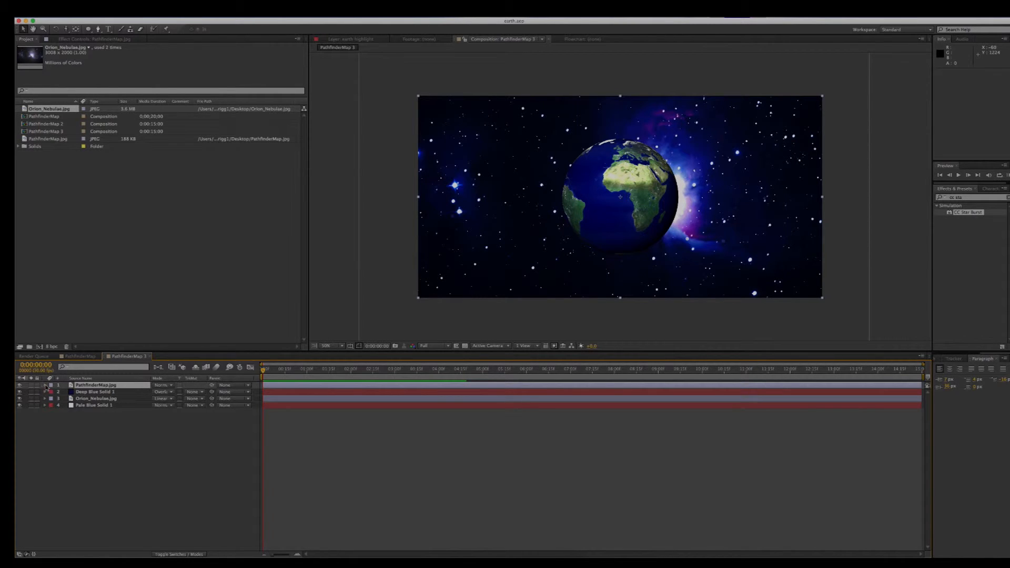
Step: Show the Rotation properties of the CC Sphere effect on the PathfinderMap.jpg layer
left_click(86, 385)
left_click(65, 38)
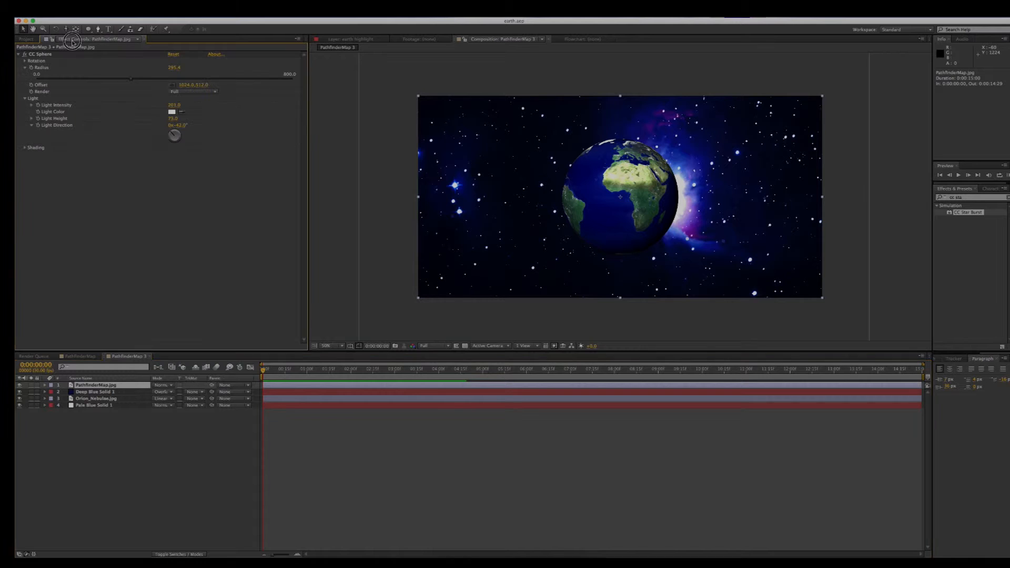
left_click(24, 61)
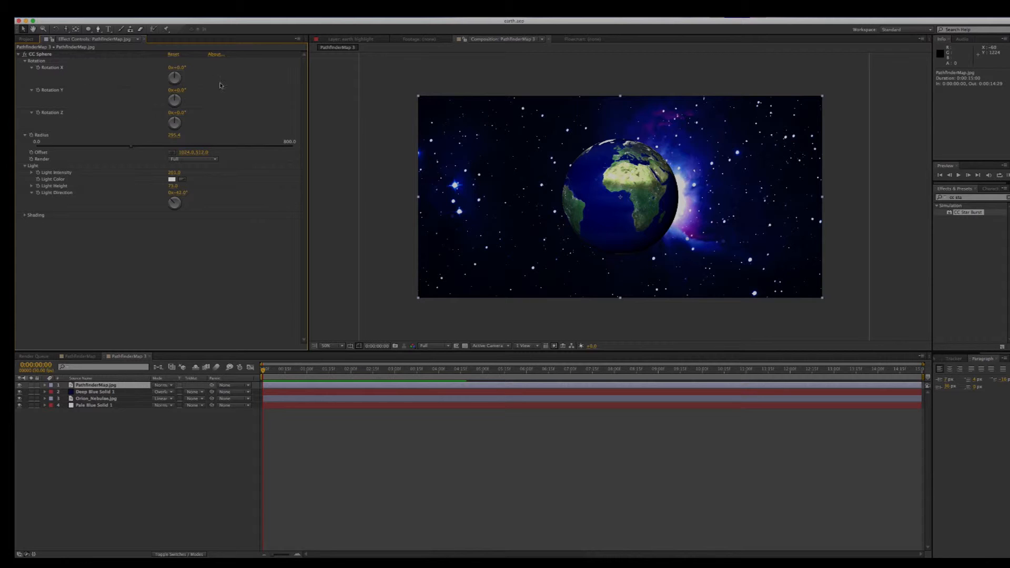
Step: Try different Rotation X values on the CC Sphere, finishing by resetting Rotation X to 0°
mouse_move(185, 72)
left_mouse_down()
mouse_move(202, 69)
mouse_move(185, 69)
mouse_move(193, 71)
left_mouse_up()
left_click_drag(191, 73, 187, 73)
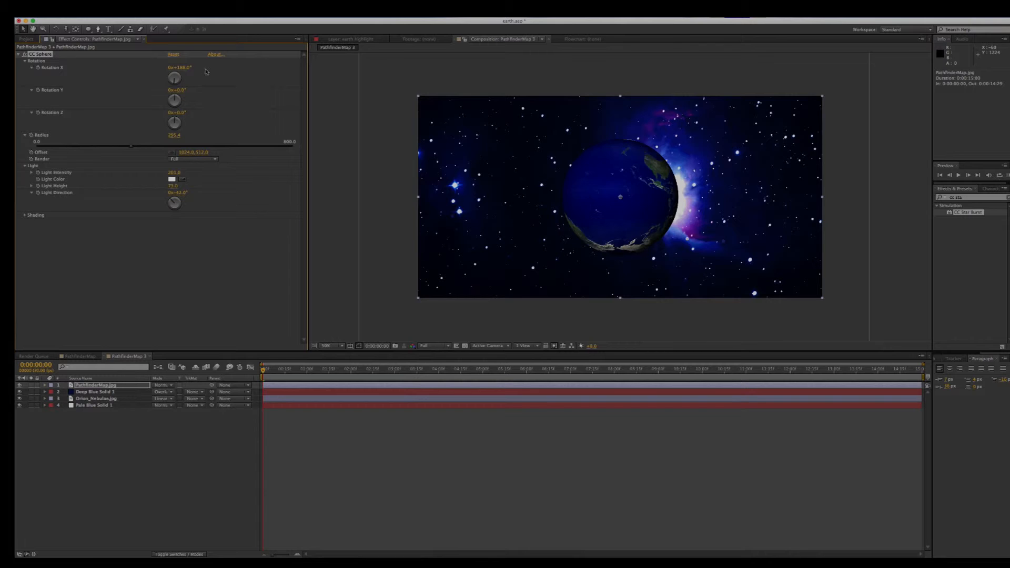
left_click(181, 68)
type("0")
key("Return")
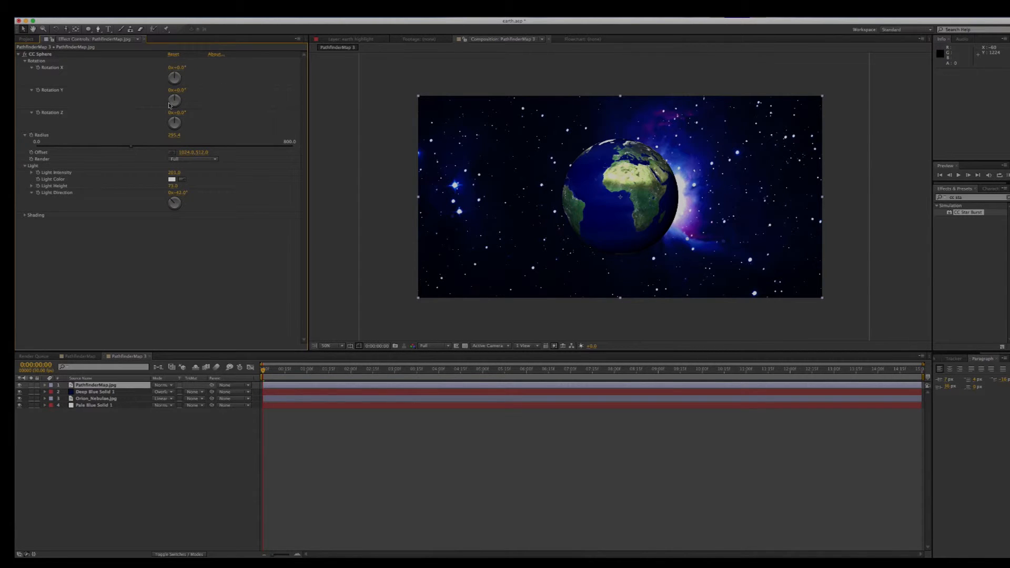
Step: Try out the CC Sphere's Rotation Y and Rotation Z, resetting each to 0° after testing
left_click_drag(184, 93, 202, 93)
left_click(183, 90)
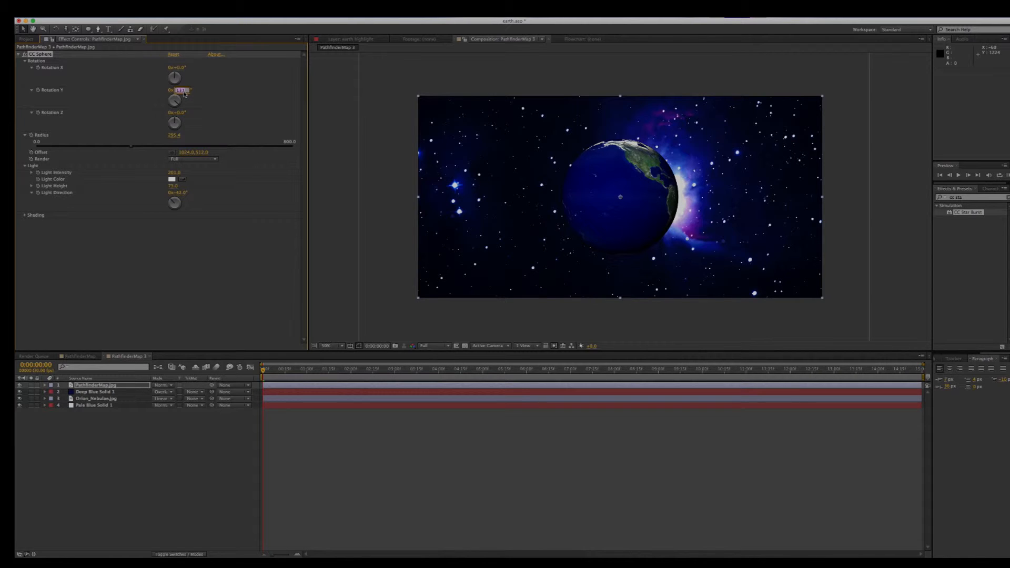
type("0")
key("Return")
mouse_move(177, 118)
left_mouse_down()
mouse_move(193, 113)
mouse_move(182, 119)
left_mouse_up()
left_click(179, 113)
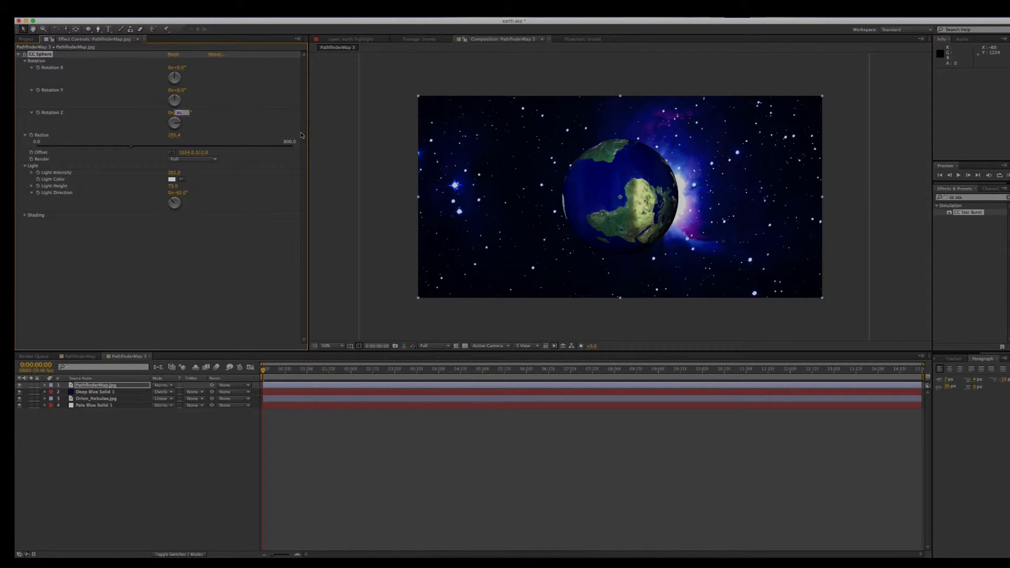
type("0")
key("Return")
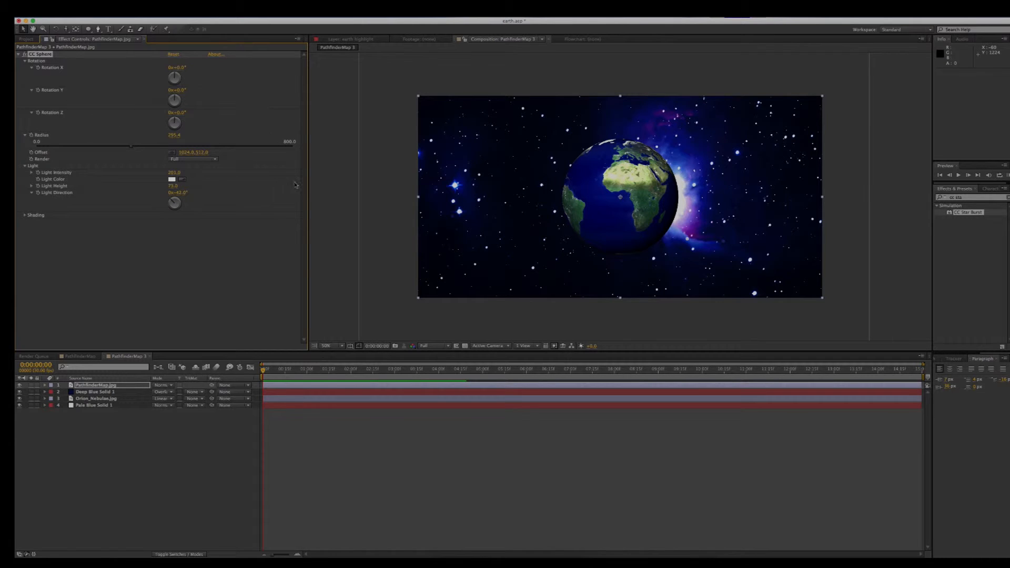
Step: Keyframe the CC Sphere's Rotation Y from 0° at the timeline start to about 359° at 0:00:14:29 and preview the spin
left_click(38, 91)
left_click_drag(263, 370, 927, 395)
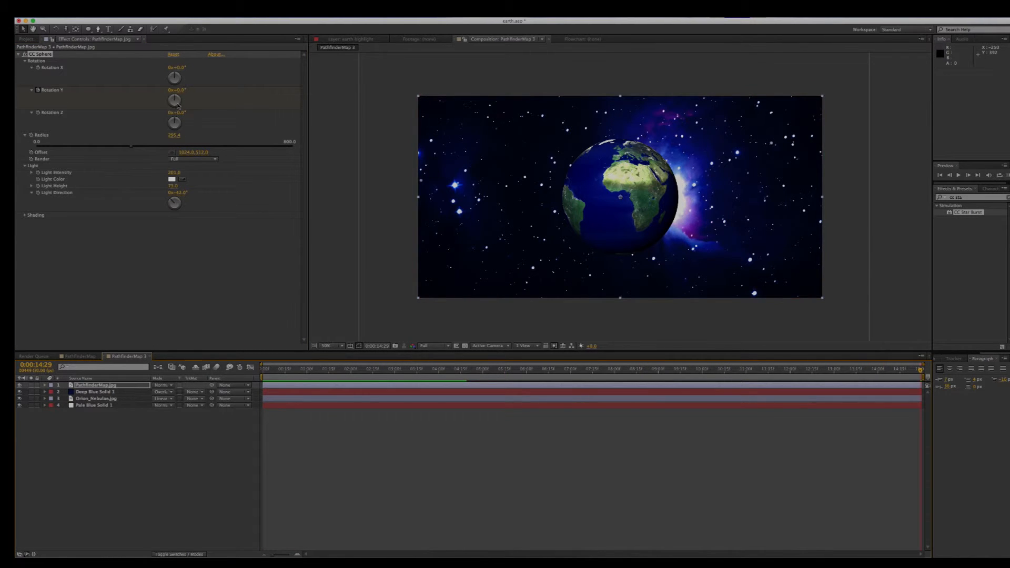
left_click_drag(177, 95, 305, 98)
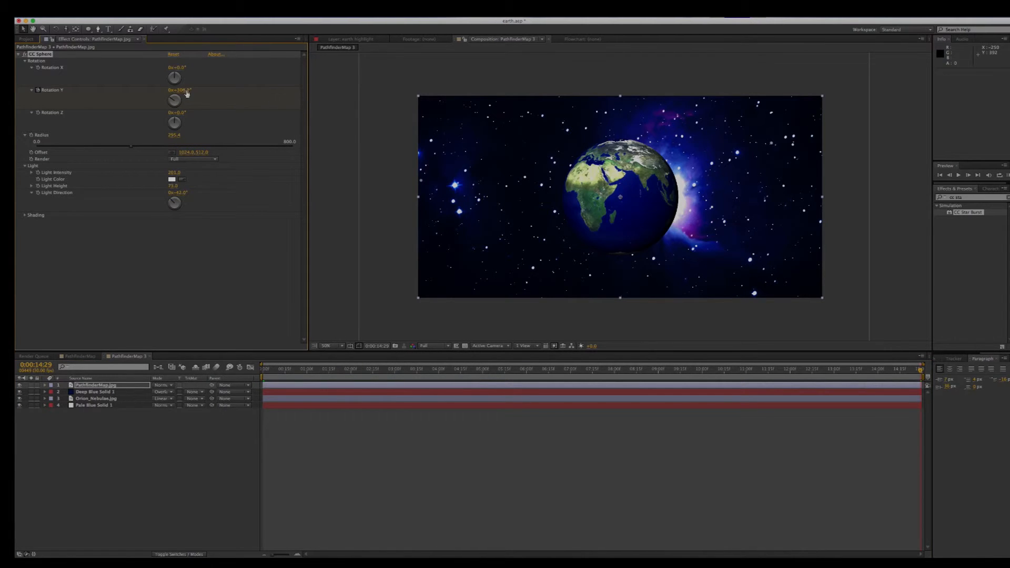
mouse_move(188, 94)
left_mouse_down()
mouse_move(206, 94)
mouse_move(194, 94)
left_mouse_up()
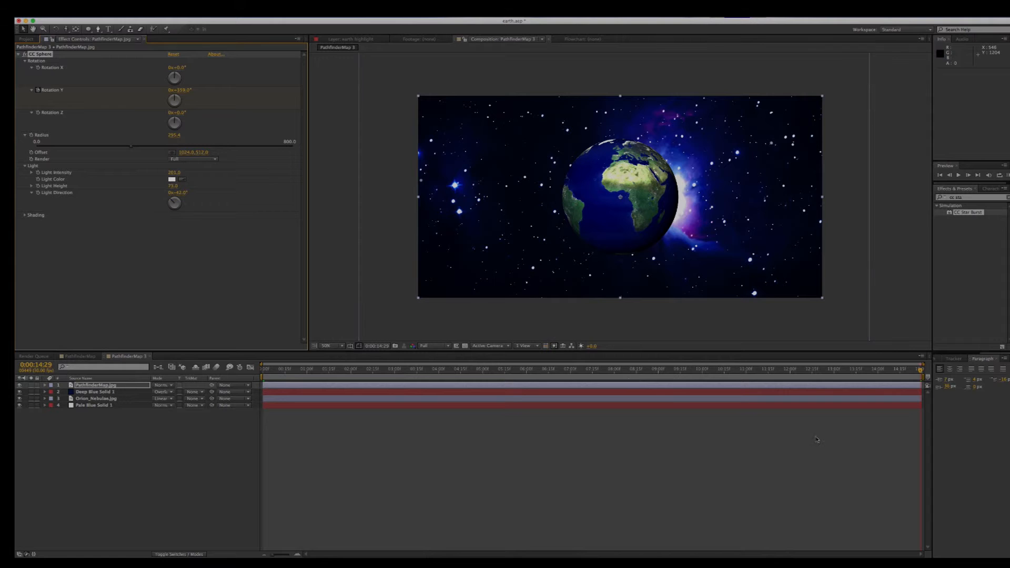
left_click_drag(920, 370, 70, 323)
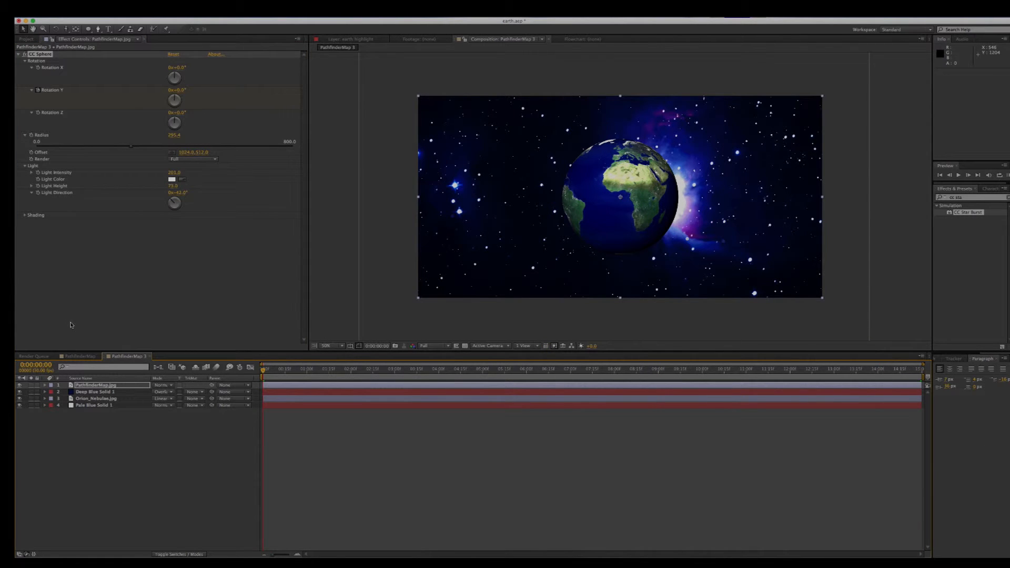
key("space")
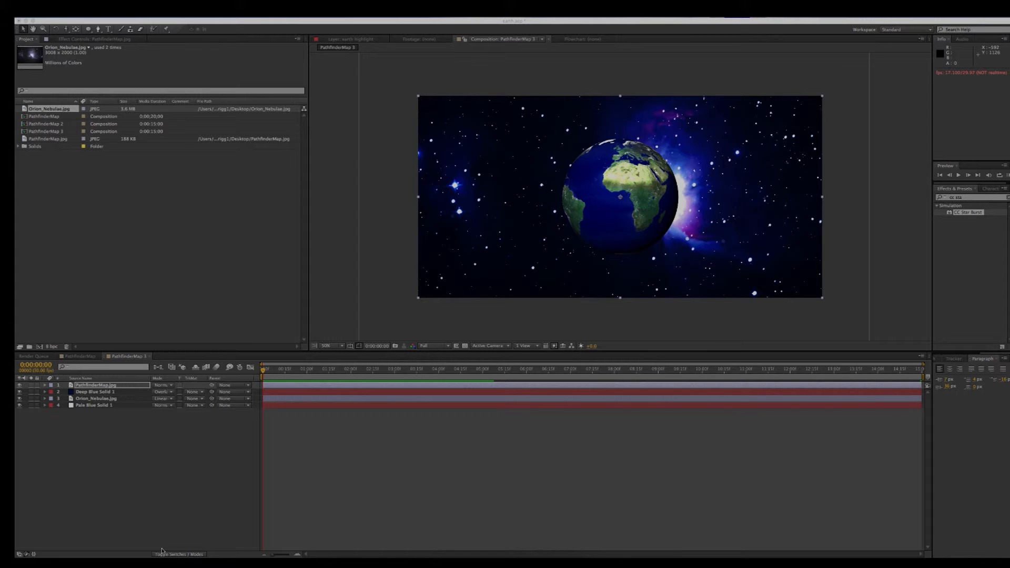
Step: Create an adjustment layer on top of the layer stack and search the effects for "light ray"
right_click(108, 435)
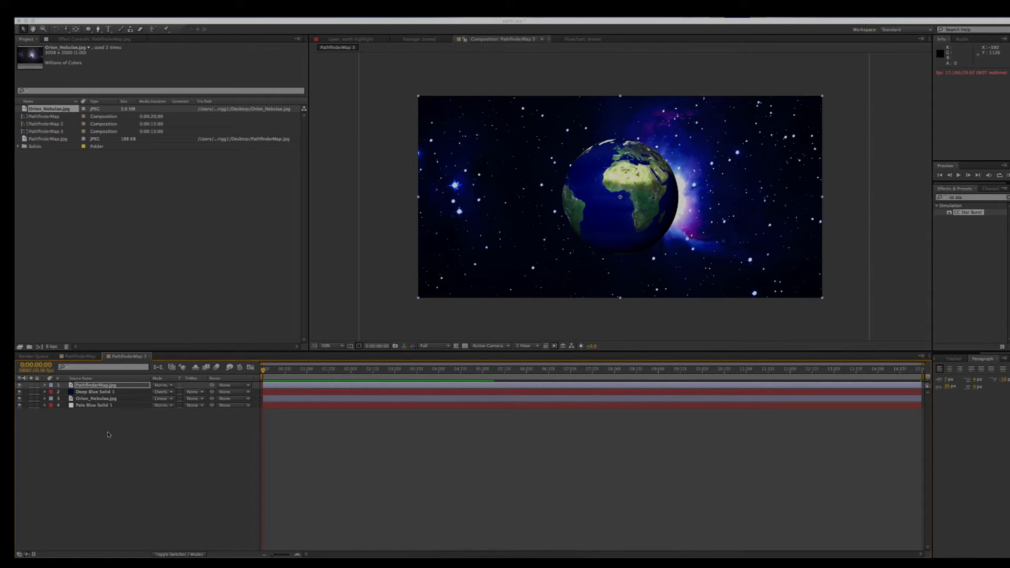
mouse_move(122, 439)
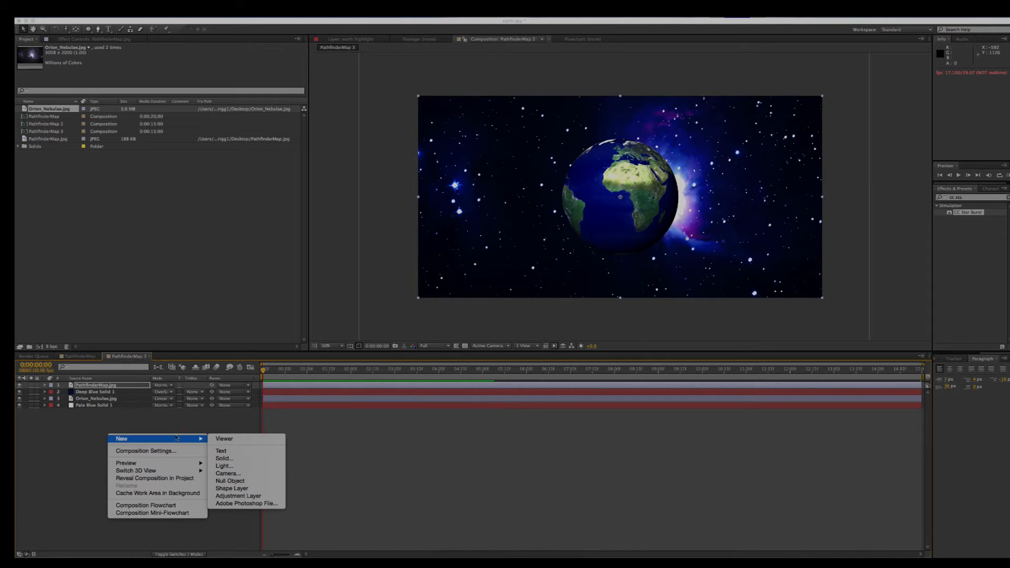
left_click(226, 496)
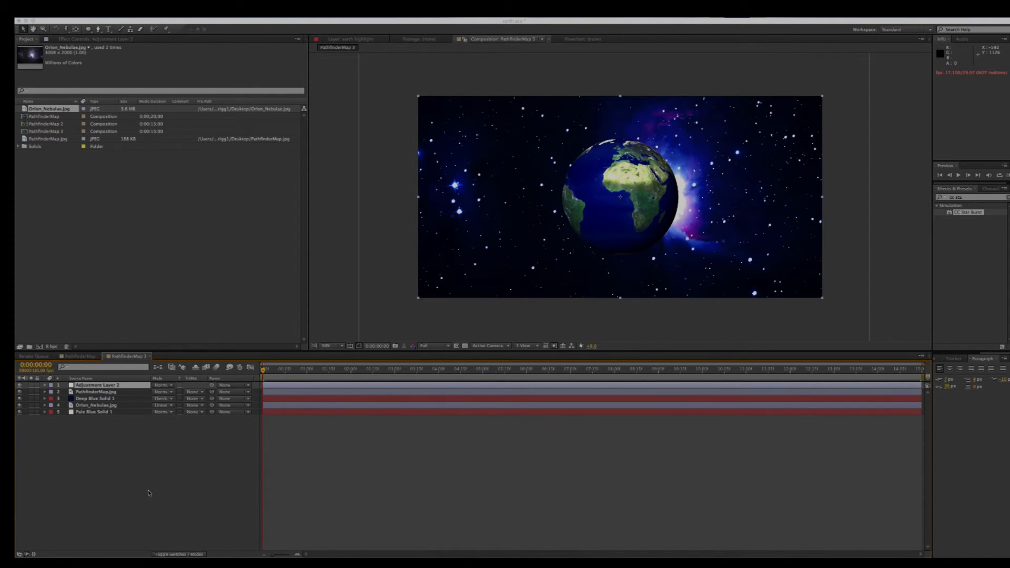
left_click(971, 197)
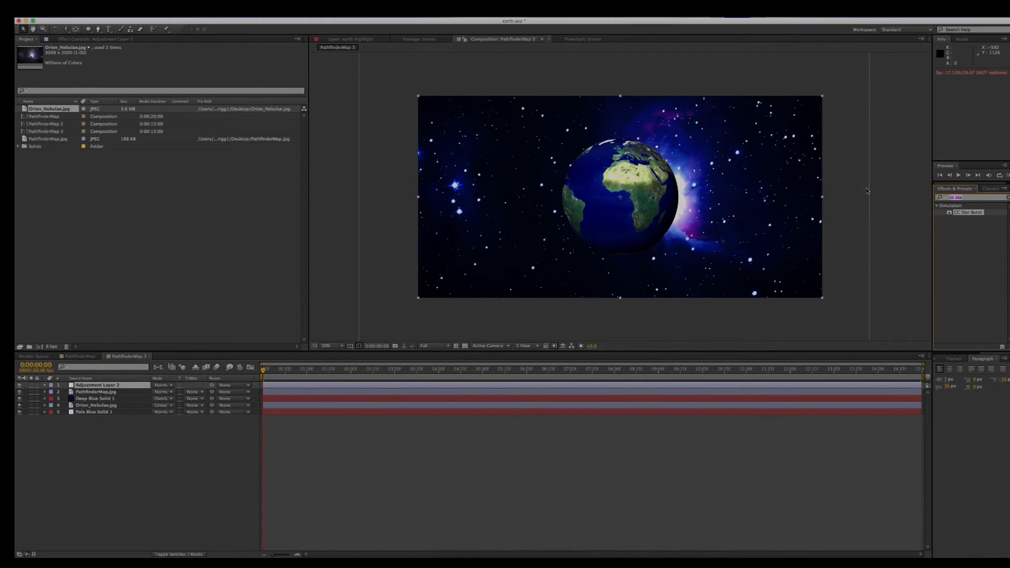
type("light ray")
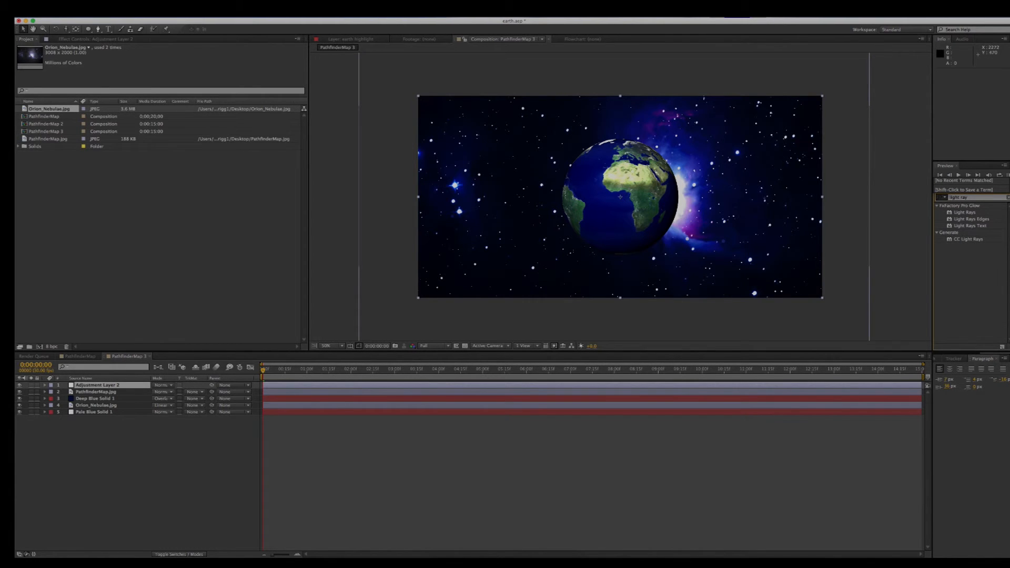
Step: Apply CC Light Rays to the adjustment layer and place its Center on the bright blue star west of the globe
left_click(964, 240)
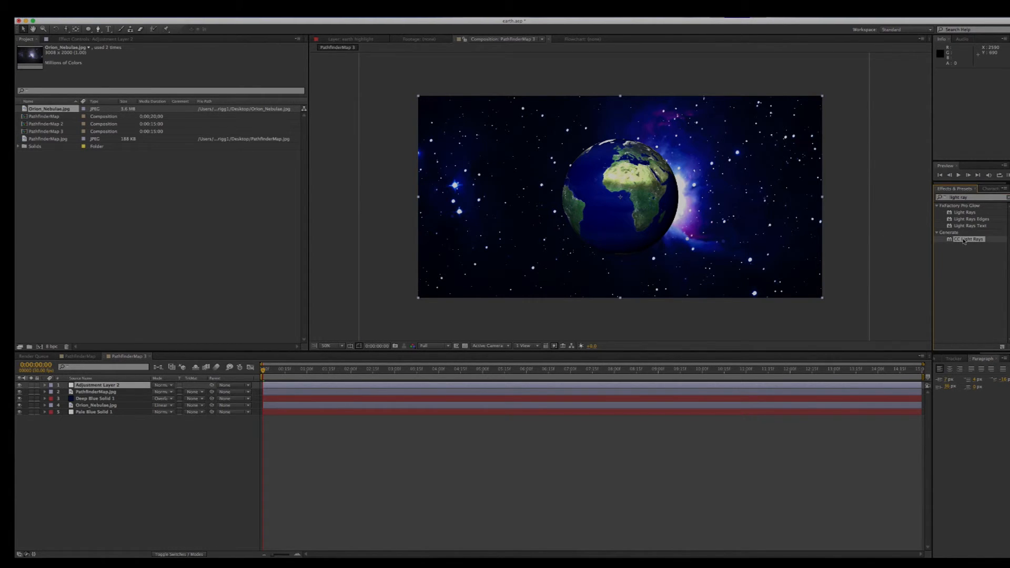
left_click_drag(964, 240, 483, 191)
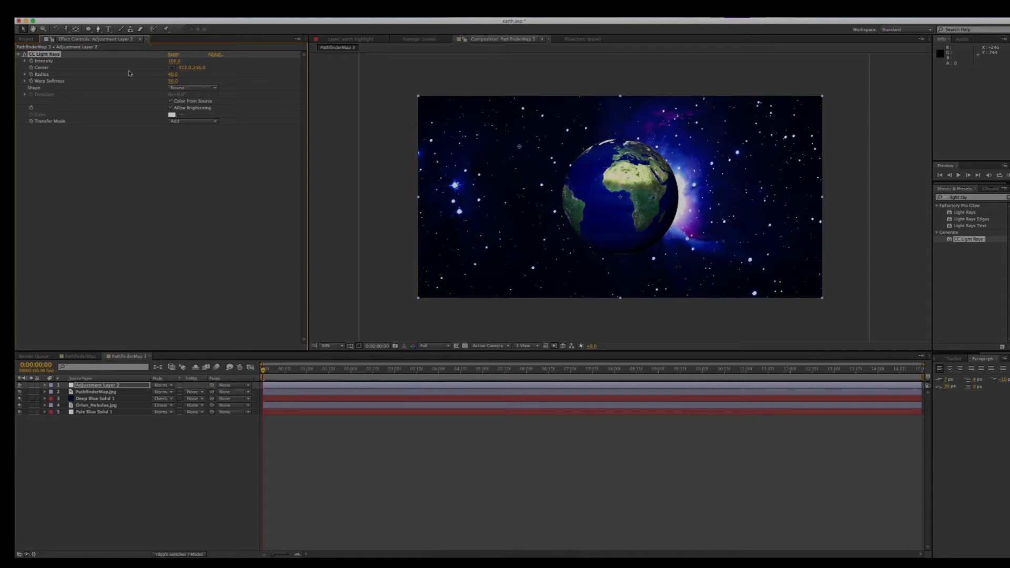
left_click(173, 69)
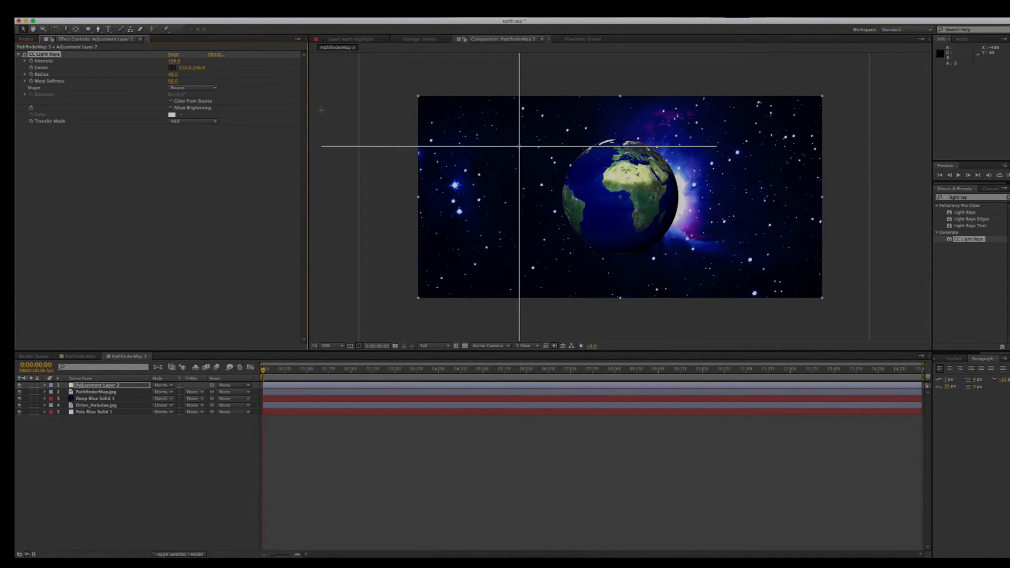
left_click(455, 185)
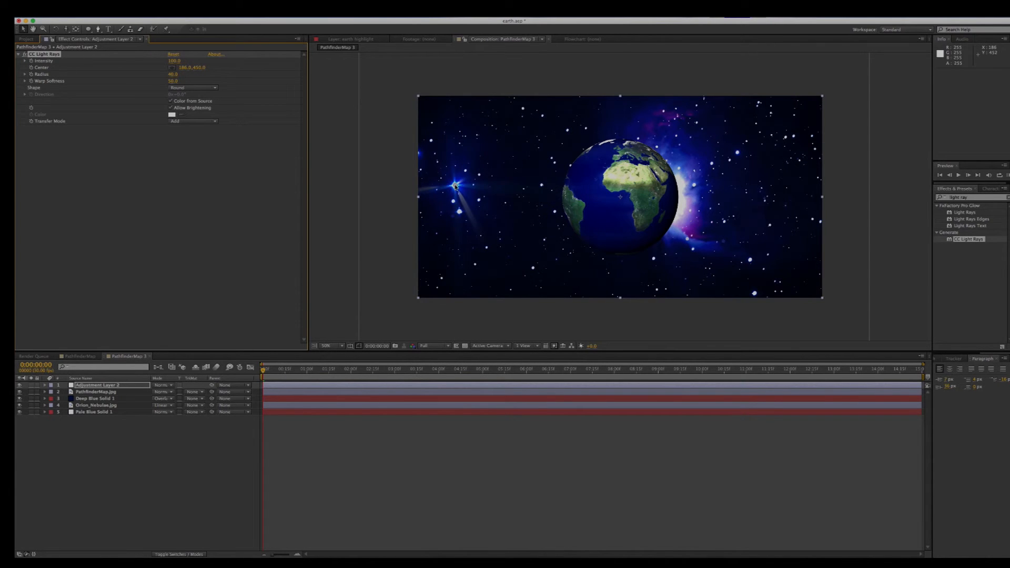
left_click_drag(456, 185, 455, 185)
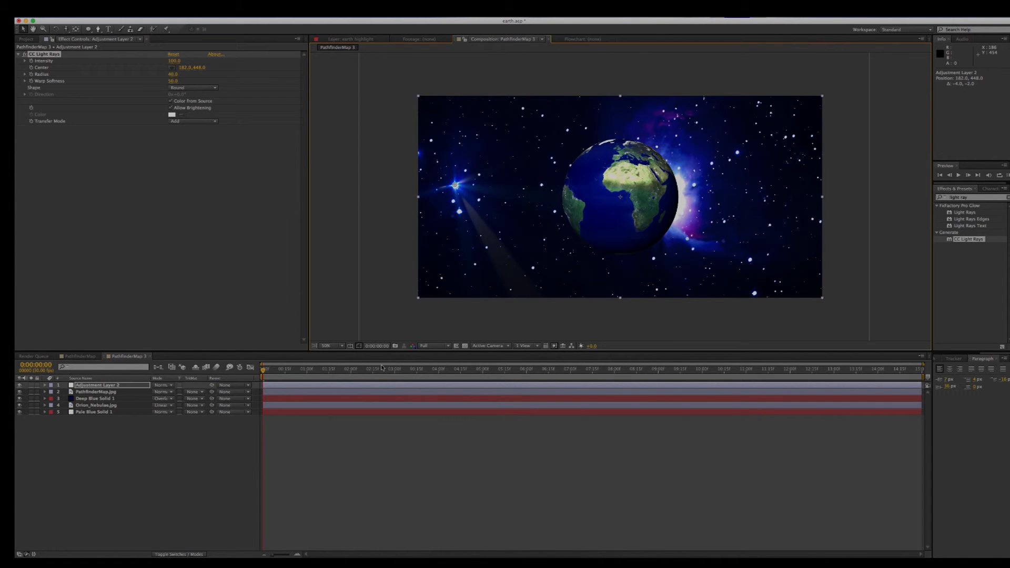
Step: Scrub and play the opening of the timeline to check how the light rays behave, and return to the start
left_click_drag(274, 373, 312, 370)
left_click(262, 369)
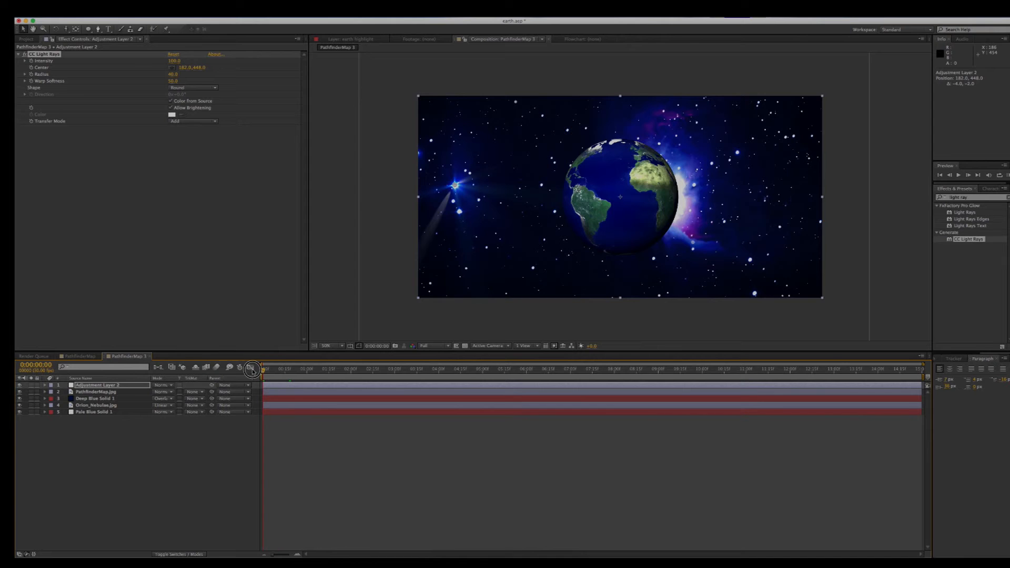
left_click_drag(262, 369, 284, 370)
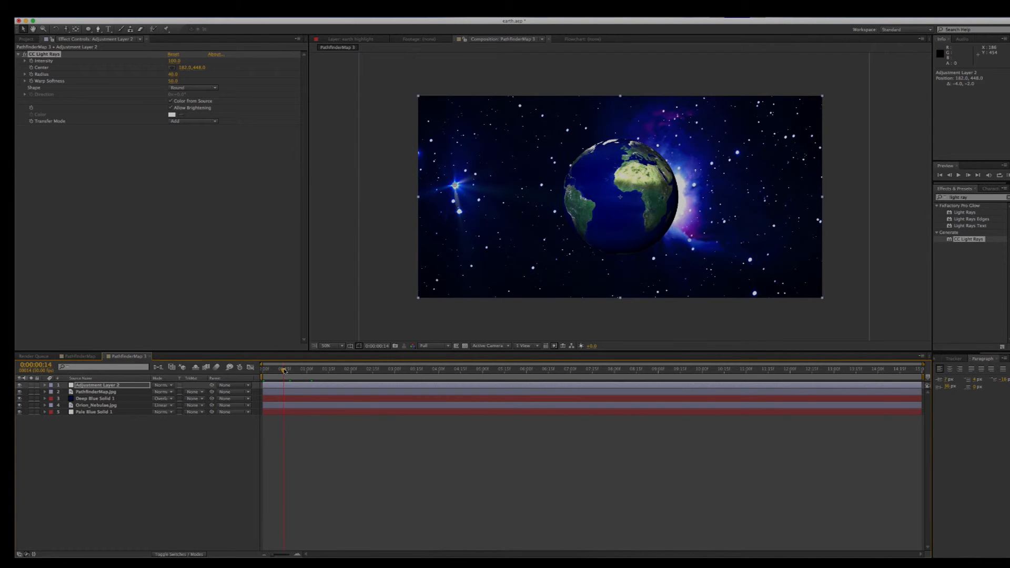
key("space")
left_click(263, 370)
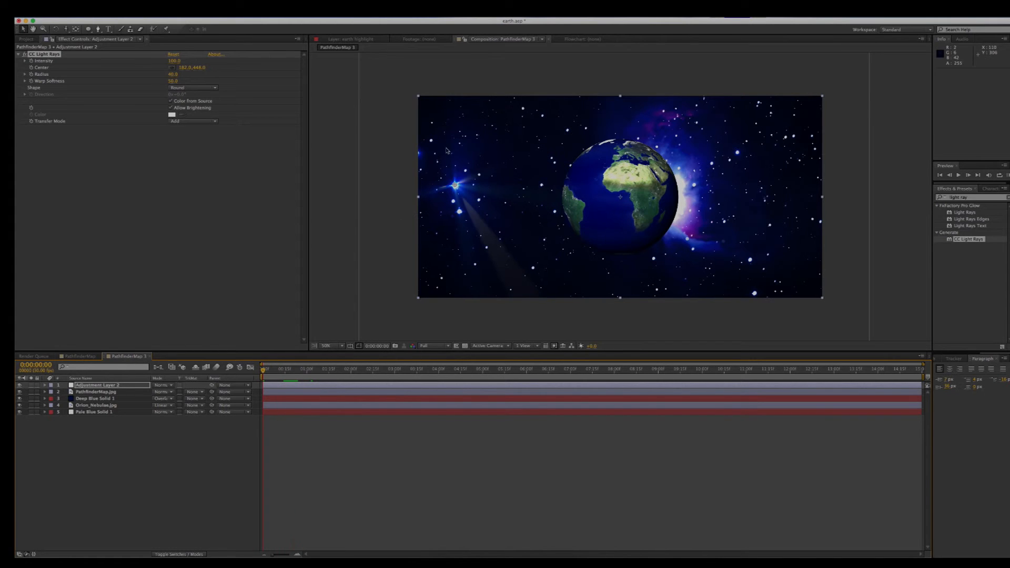
Step: Tone down the CC Light Rays by setting Intensity to 78 and Radius to about 21
left_click_drag(166, 77, 166, 77)
left_click(173, 74)
left_click_drag(173, 75, 173, 63)
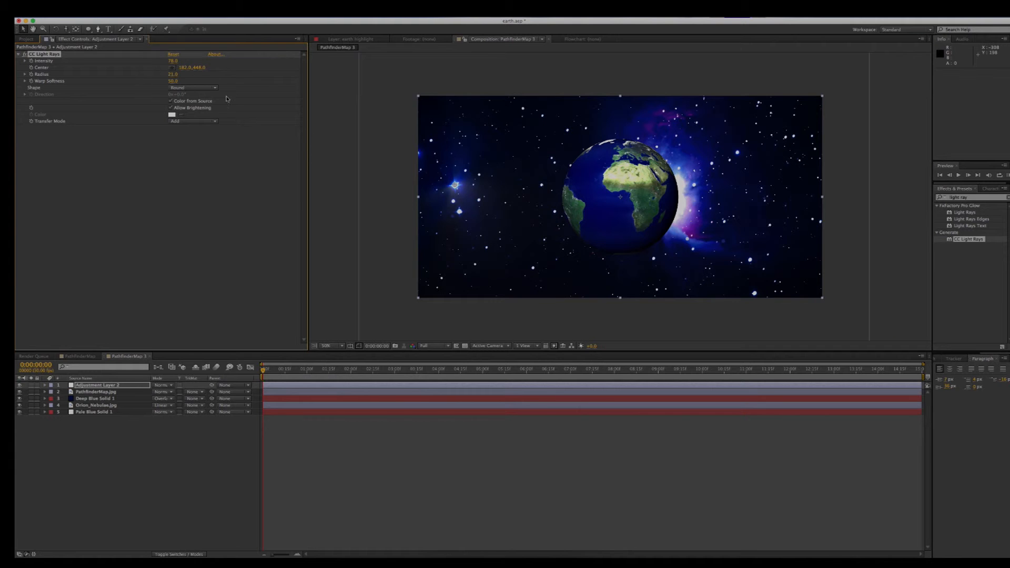
Step: Preview the animation with the light rays adjustment layer visible and hidden to compare the effect, leaving the layer visible
key("space")
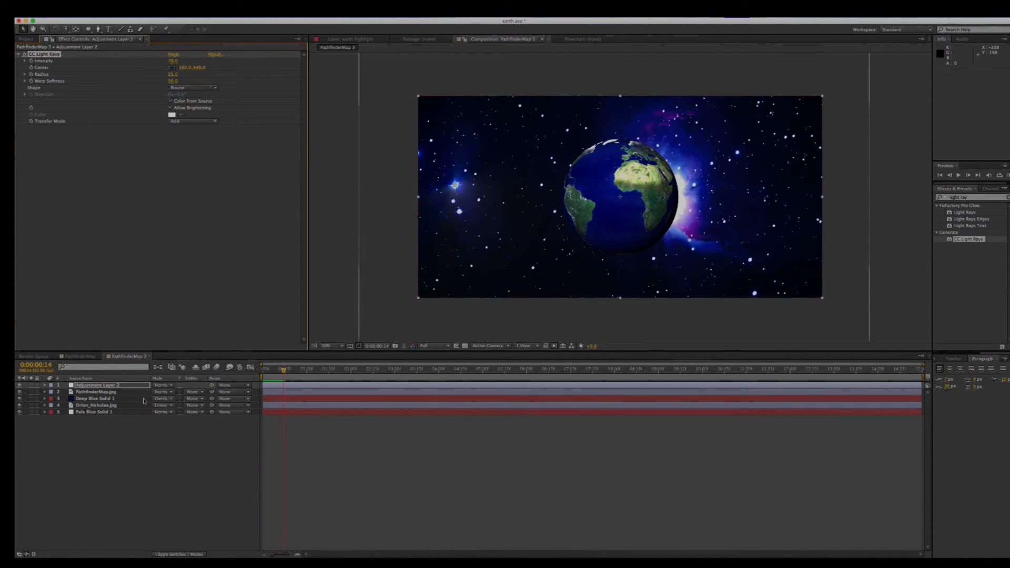
left_click(284, 369)
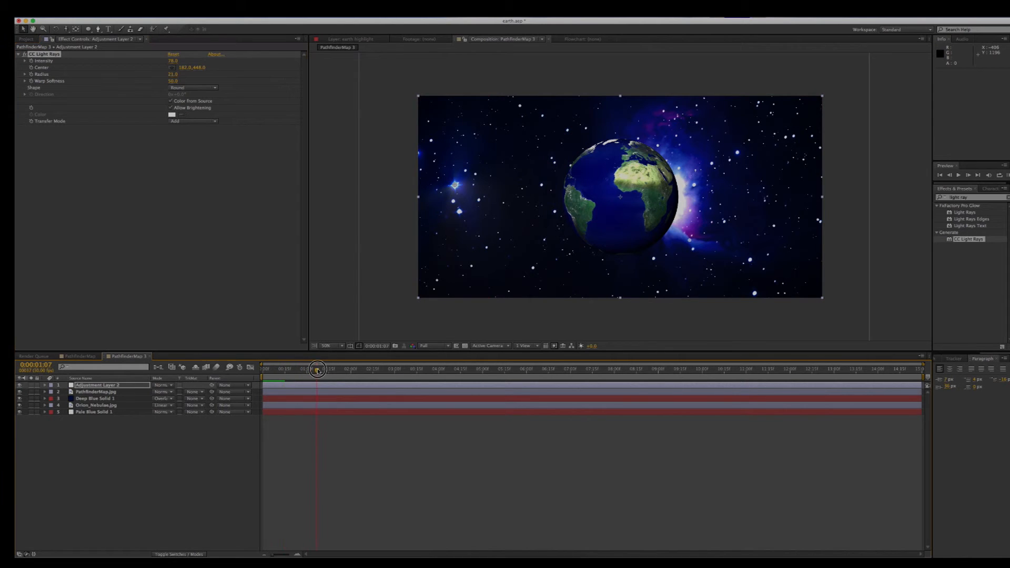
key("space")
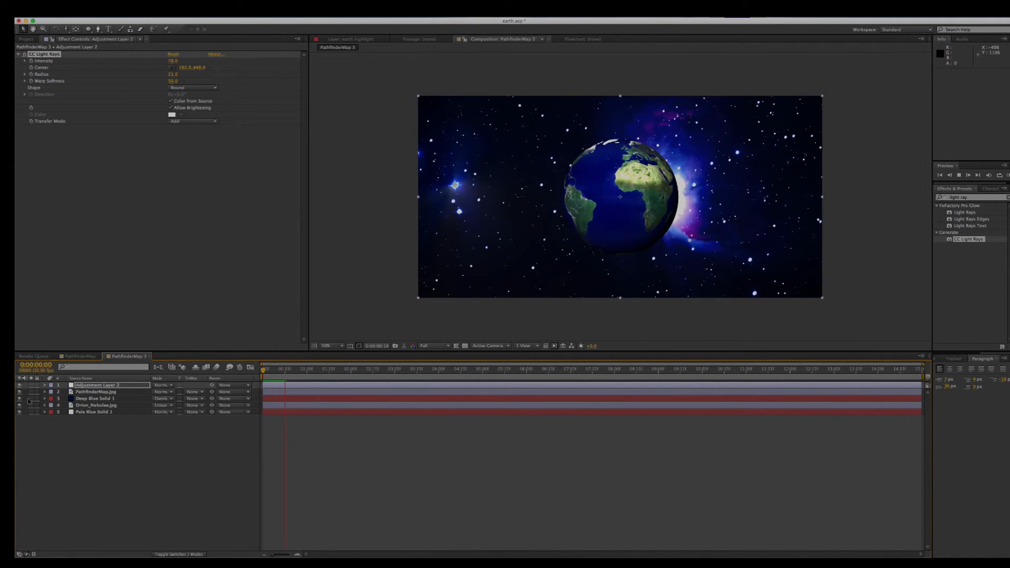
left_click(21, 386)
key("space")
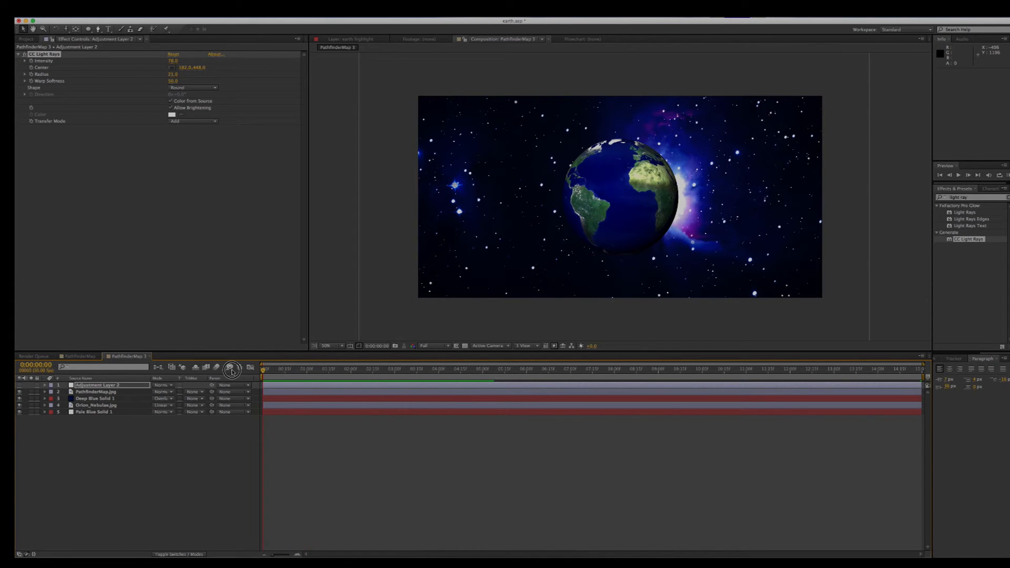
key("space")
left_click(19, 385)
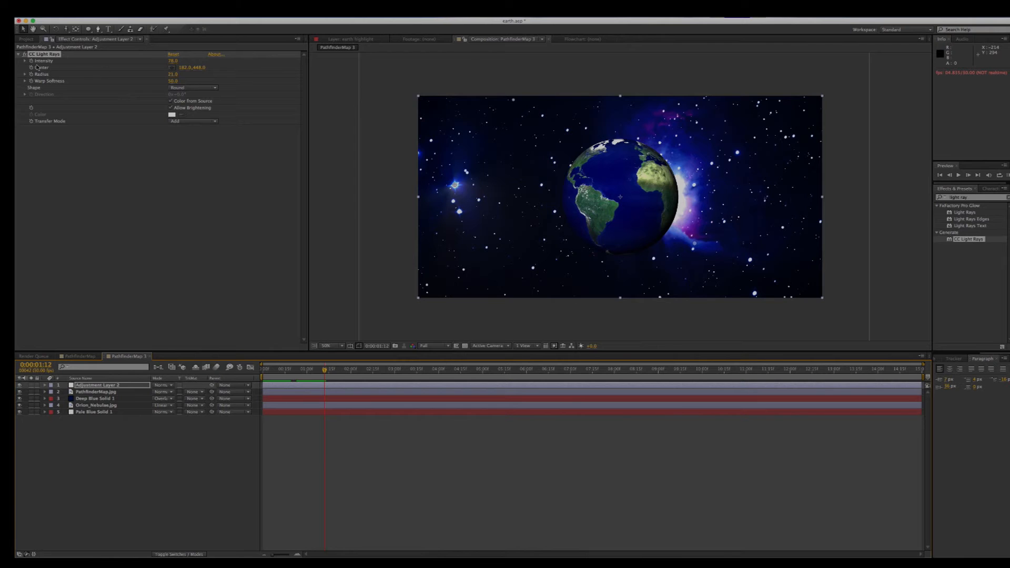
Step: Keyframe the CC Light Rays Intensity at the timeline start, add the expression wiggle(10,30) to it, and preview the flicker
key("Home")
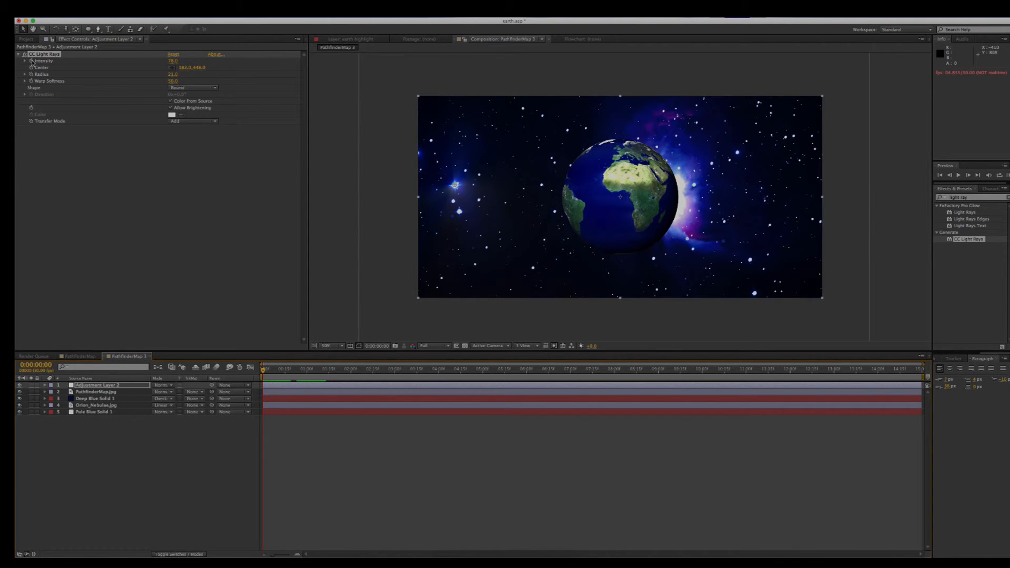
left_click(31, 61)
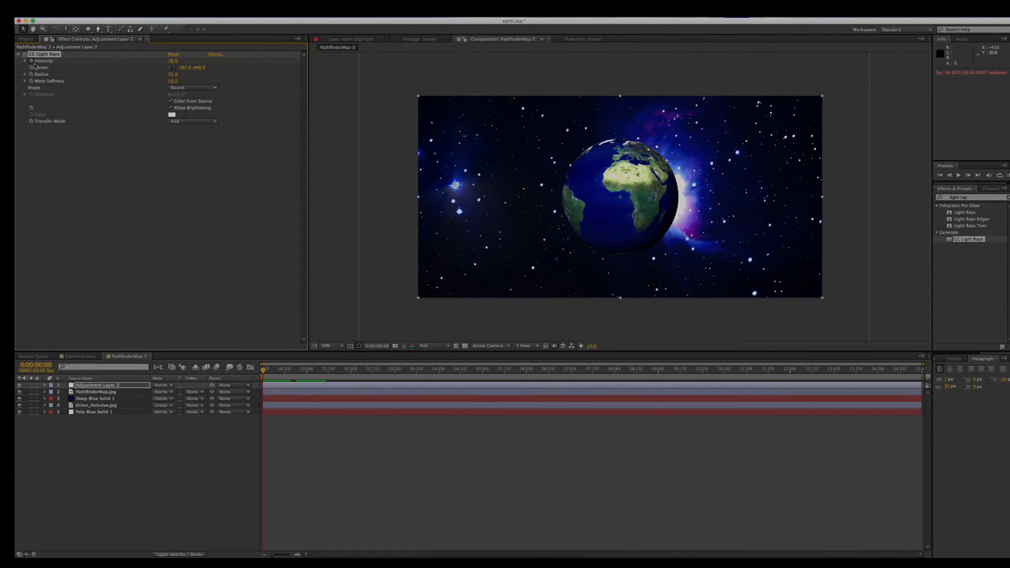
left_click(32, 61, "alt")
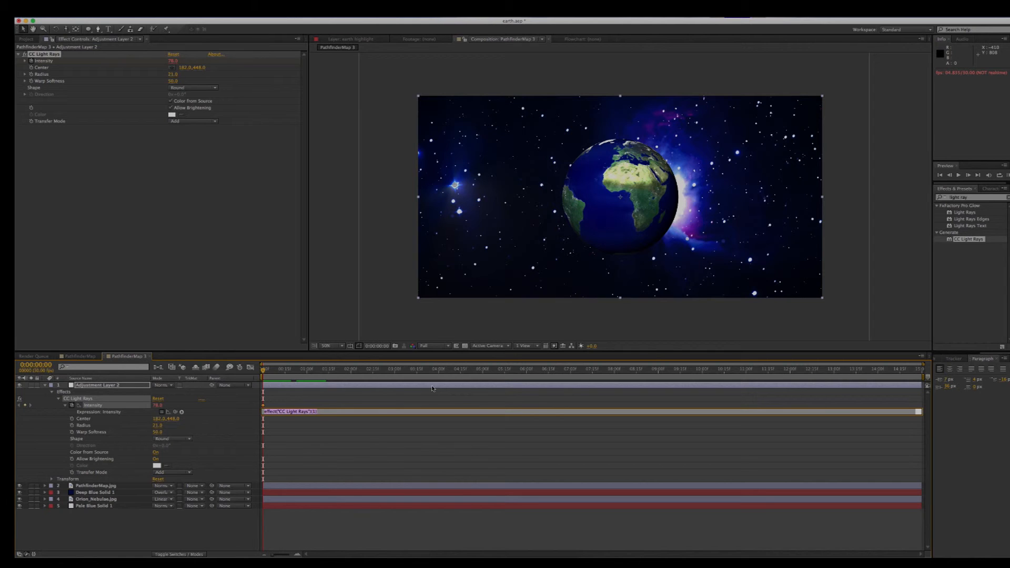
type("wiggle(10,30")
left_click(384, 445)
key("space")
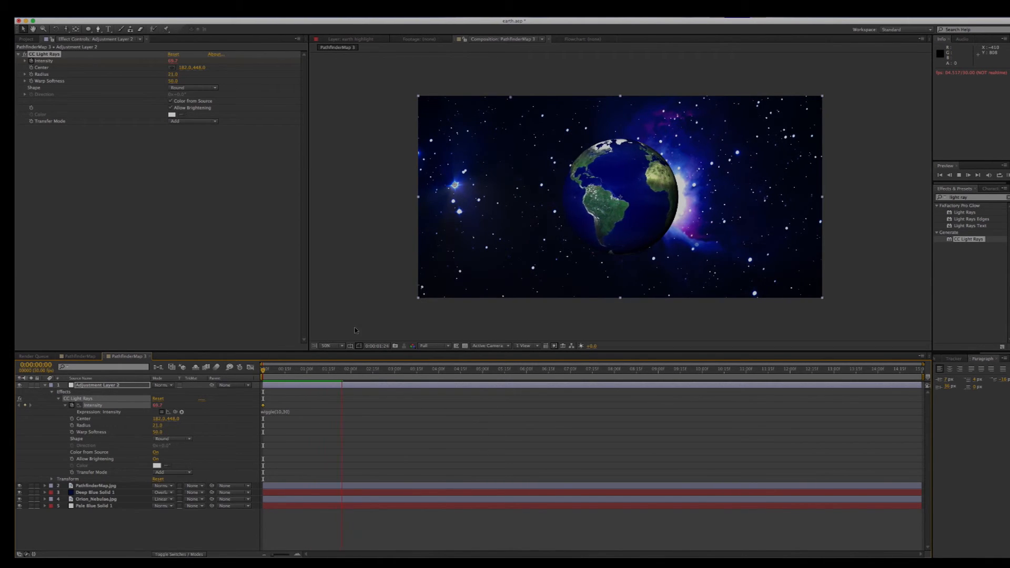
key("space")
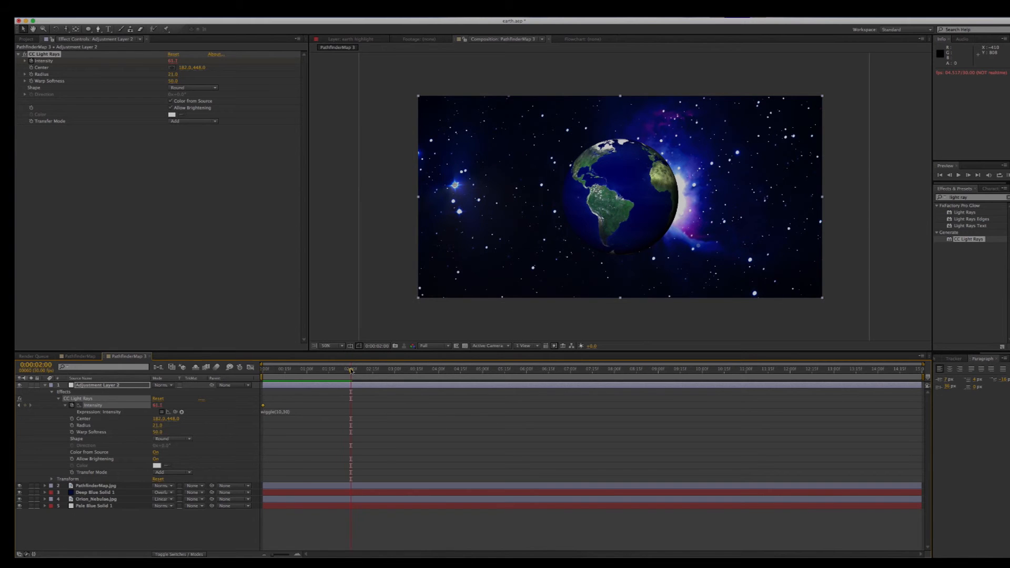
Step: Set the composition's preview resolution to Half, replay the animation, and collapse the adjustment layer's properties
left_click(447, 347)
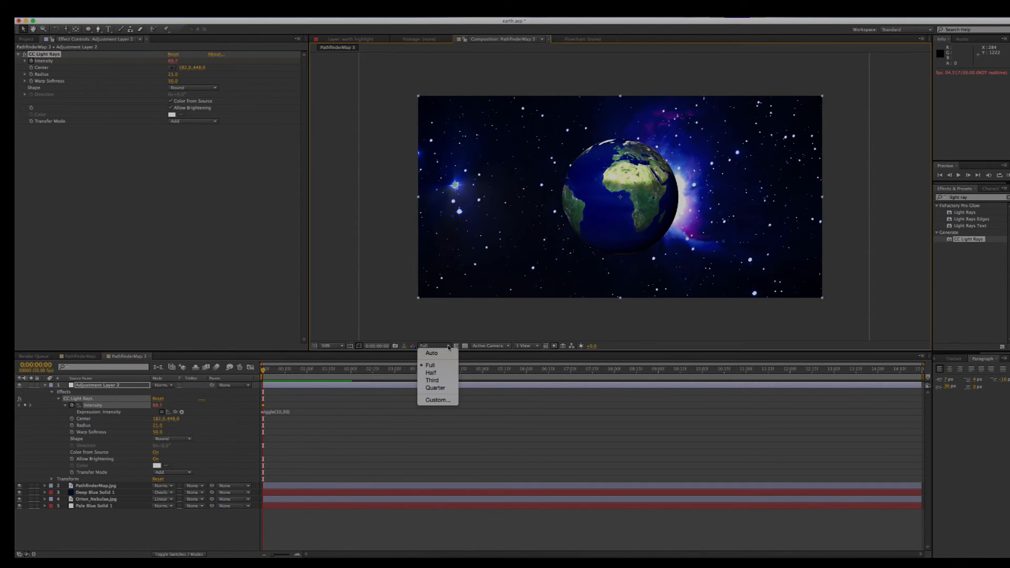
left_click(437, 373)
key("space")
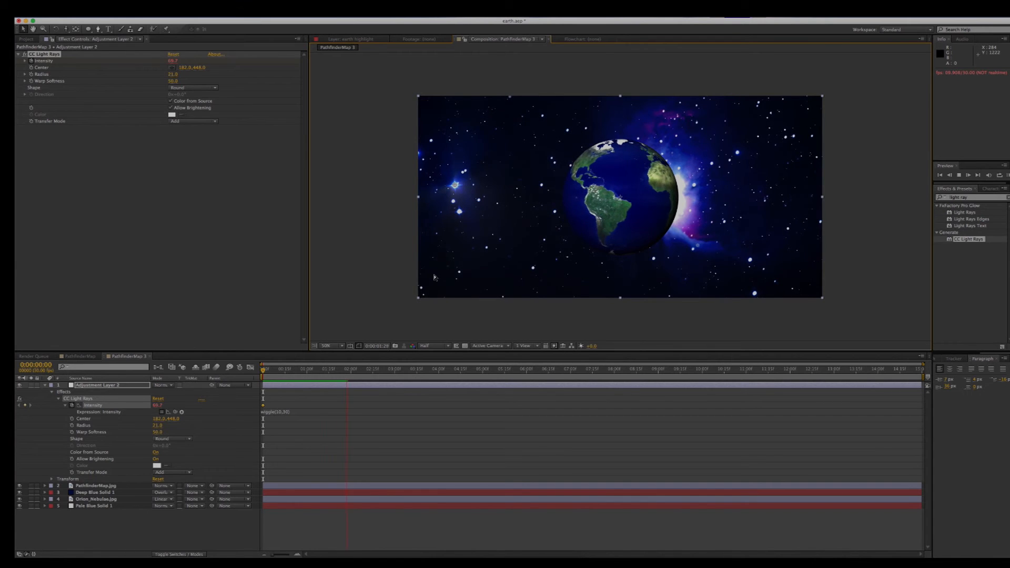
key("space")
left_click(125, 534)
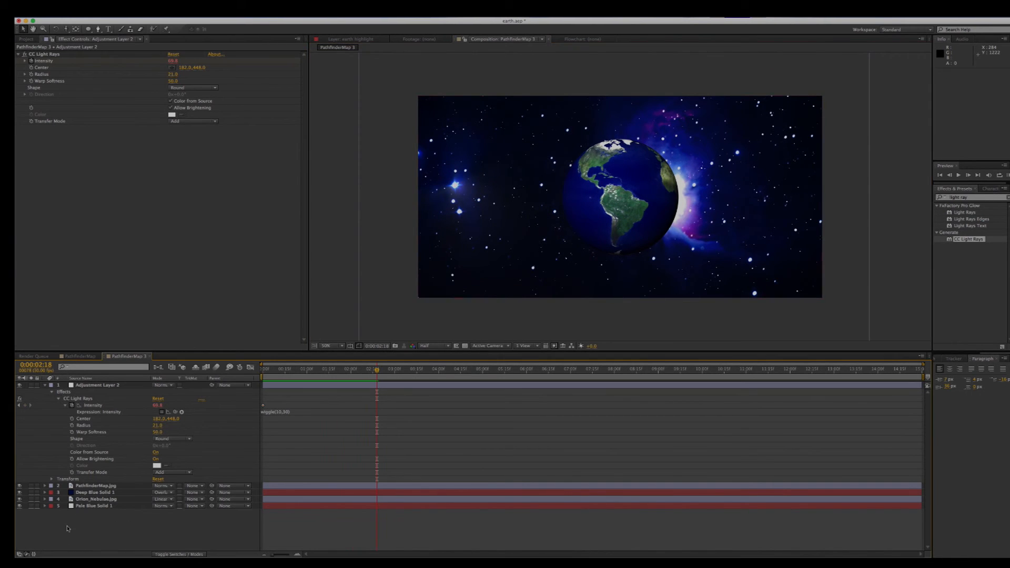
left_click(45, 385)
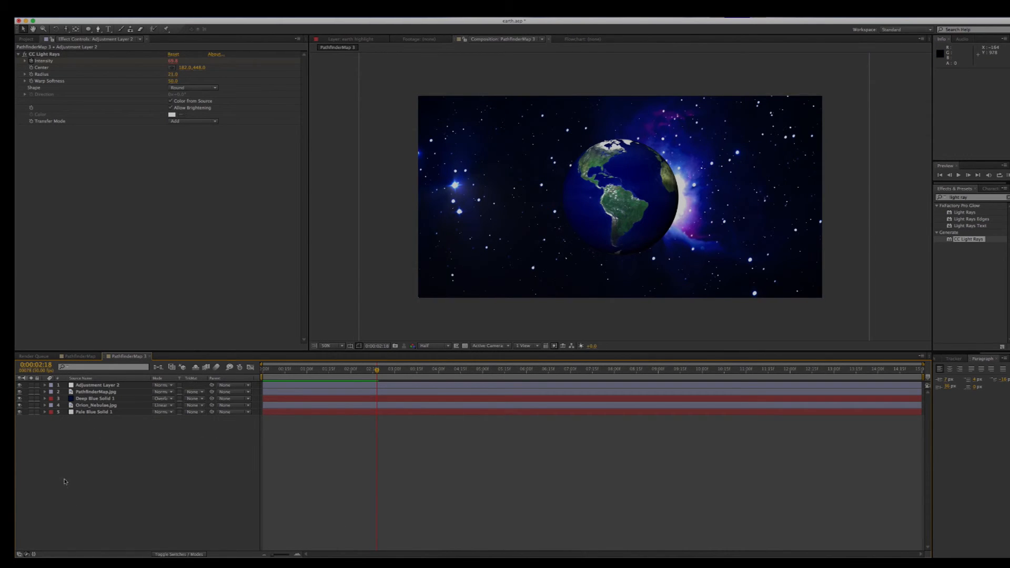
Step: Create another adjustment layer above the existing one and apply CC Light Rays to it
left_click(96, 387)
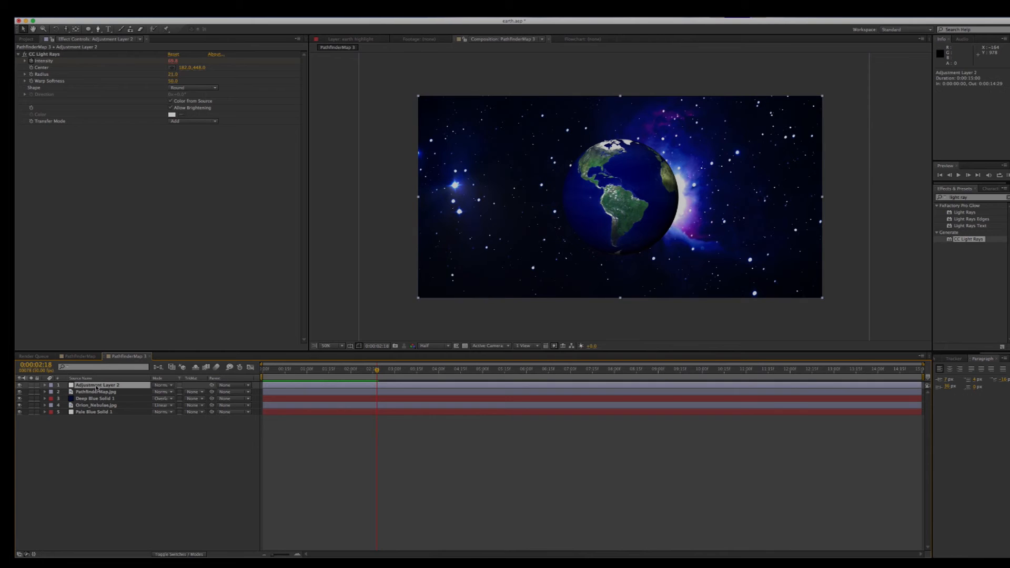
right_click(97, 461)
mouse_move(121, 467)
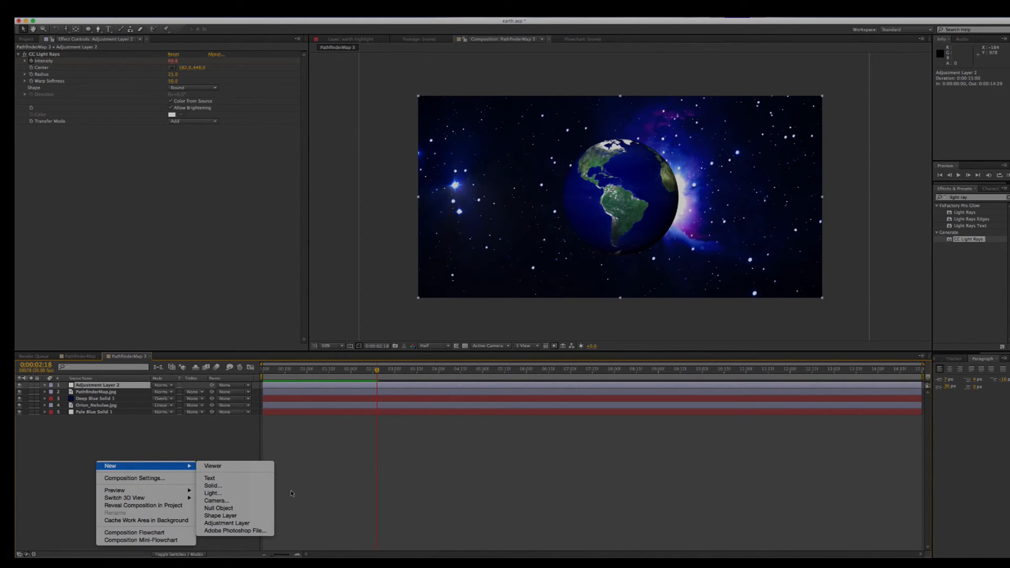
left_click(244, 524)
left_click(967, 238)
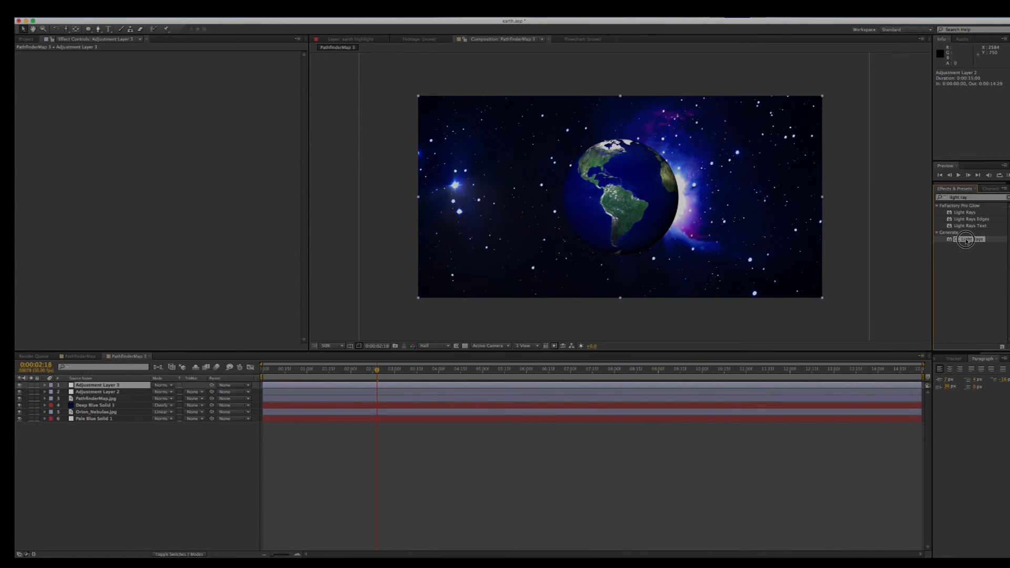
left_click_drag(966, 240, 103, 385)
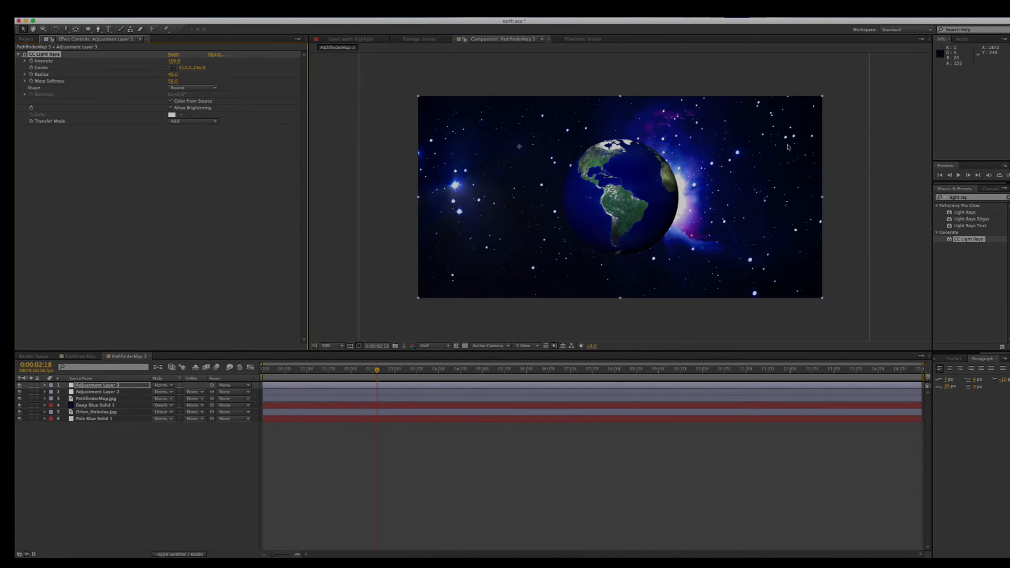
Step: Center the new light rays on the blue star northeast of the globe, with Intensity at 123 and Radius about 70
left_click(738, 152)
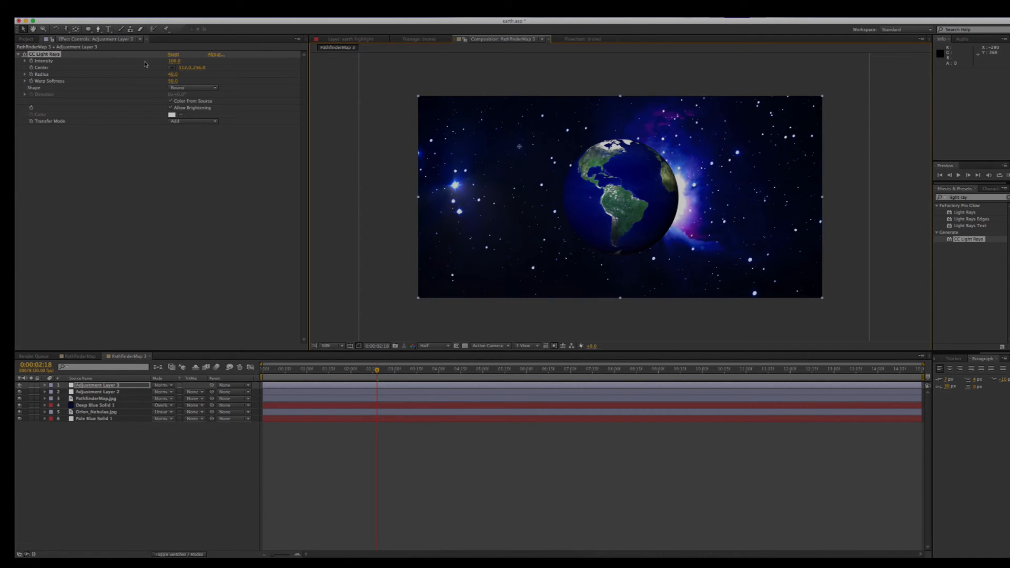
left_click(173, 69)
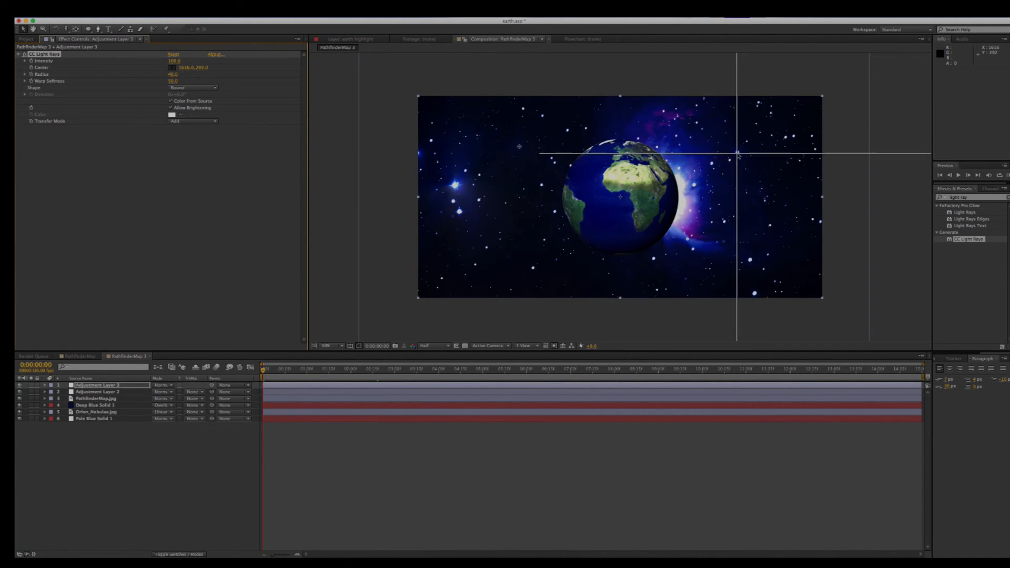
left_click(736, 153)
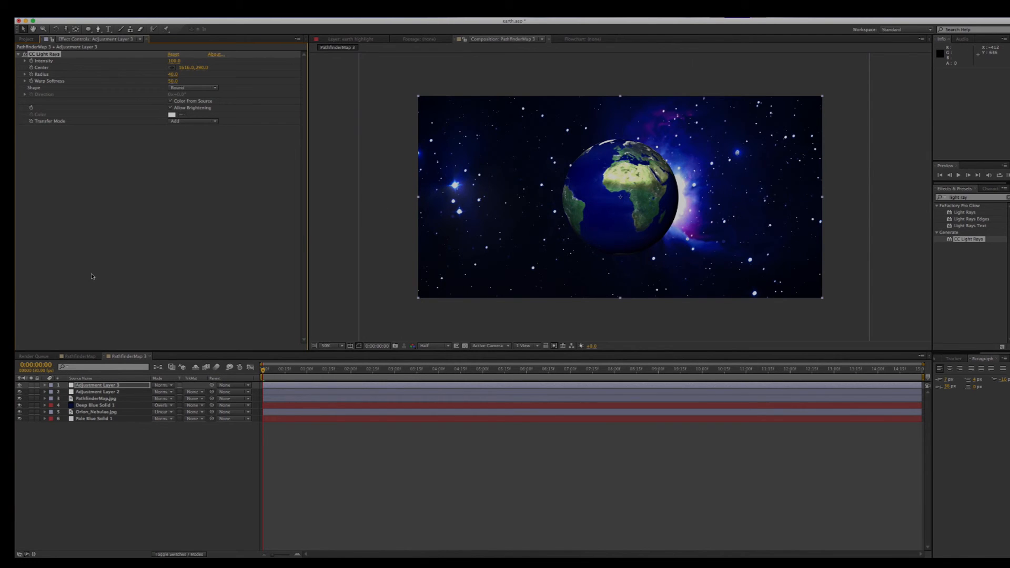
left_click(172, 61)
left_click_drag(172, 61, 178, 77)
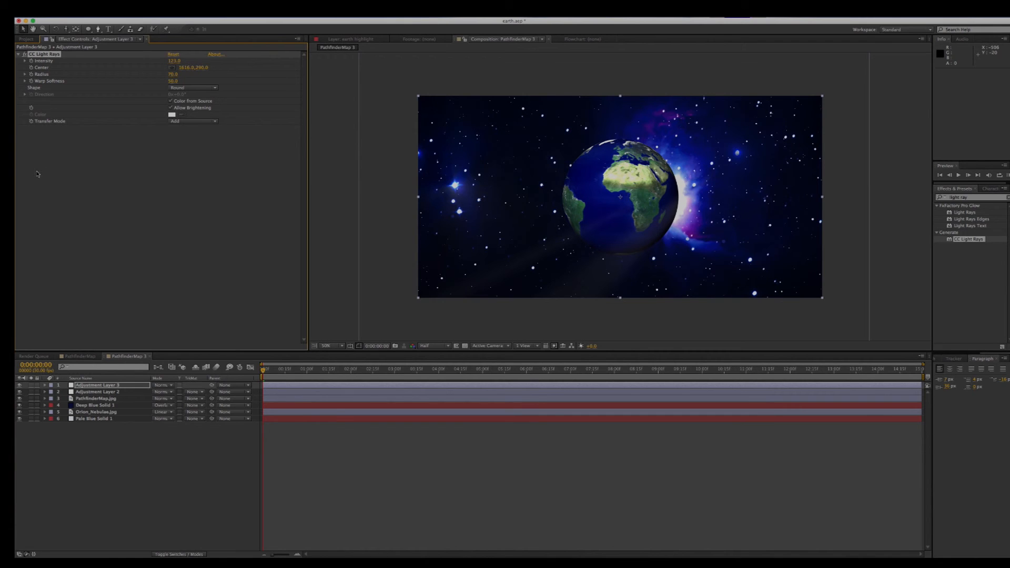
Step: Add the expression wiggle(15,40) to the new CC Light Rays Intensity and preview the result
left_click(32, 62, "alt")
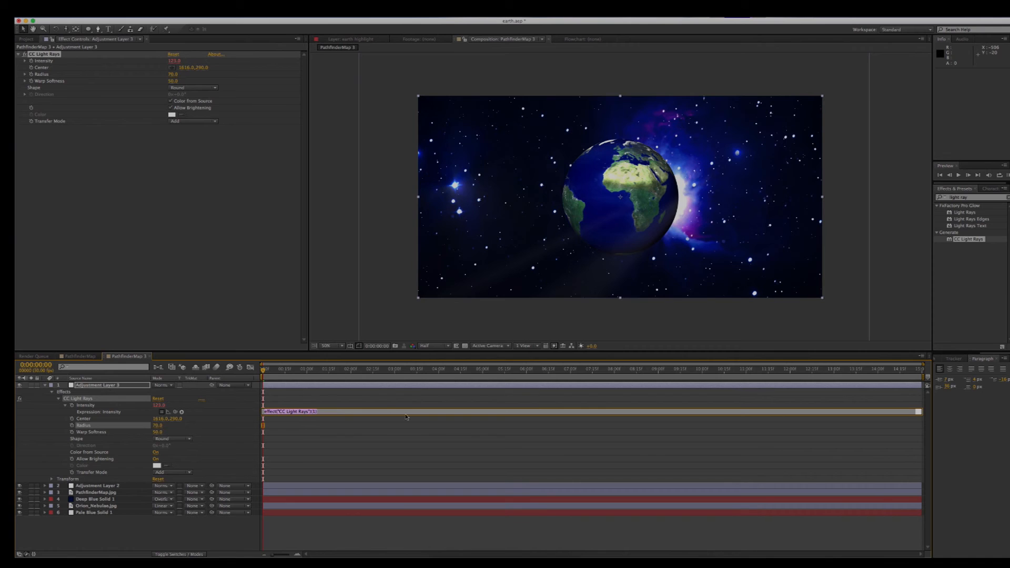
type("wiggle")
type("(15,40")
left_click(348, 397)
key("space")
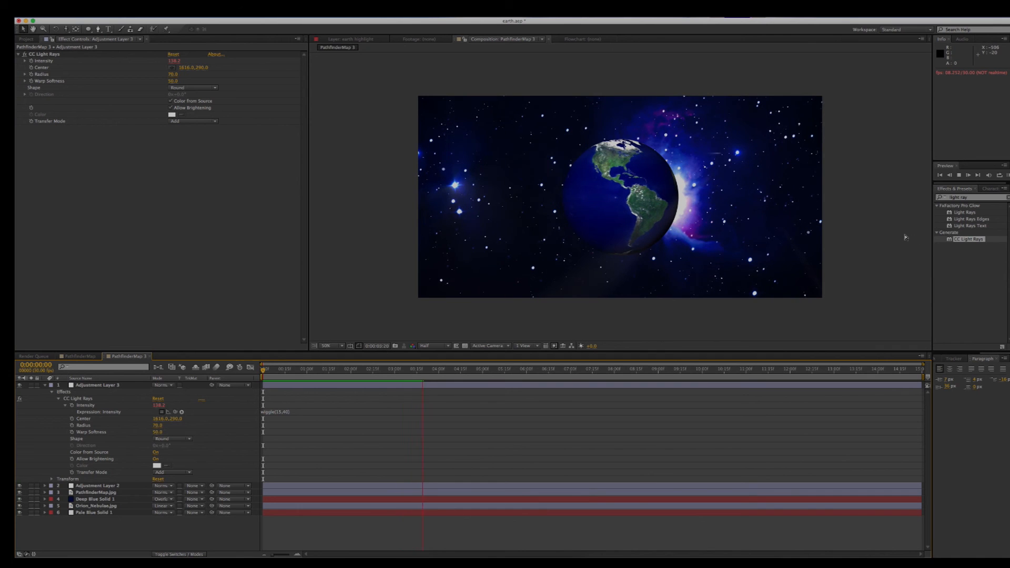
key("space")
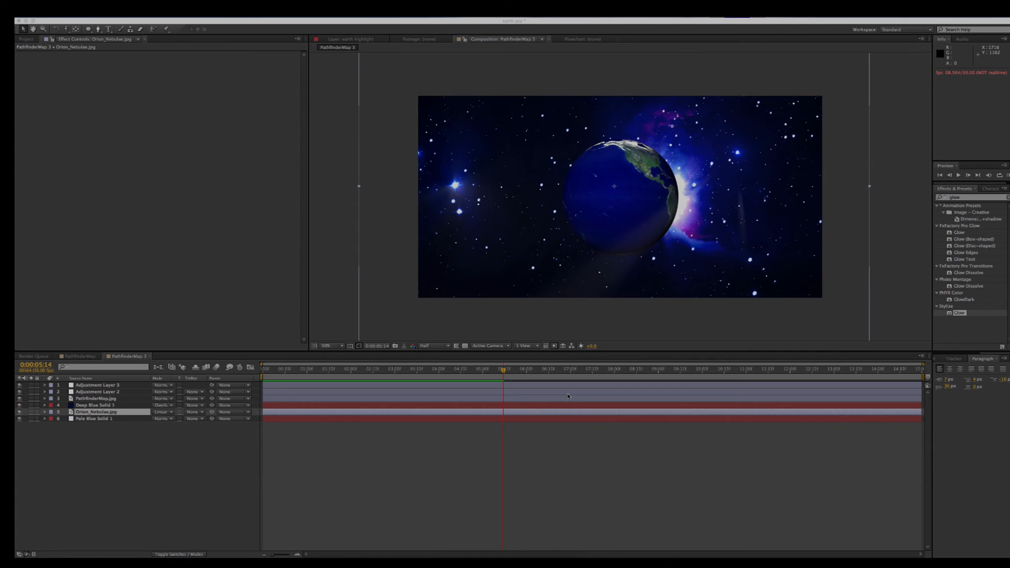
Step: Move the current time to 0:00:01:22 and play the finished scene from there
left_click(500, 374)
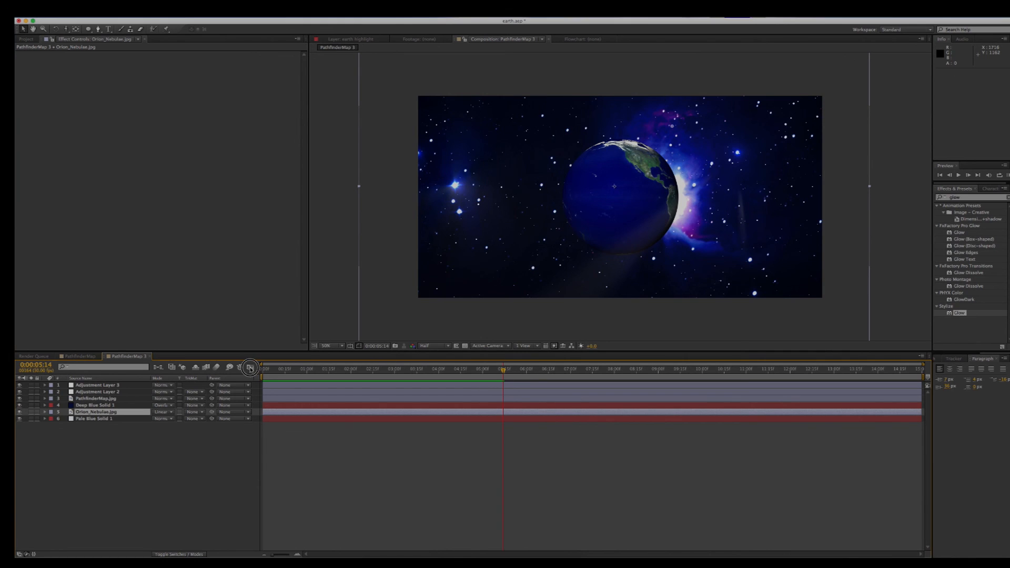
left_click_drag(500, 373, 339, 379)
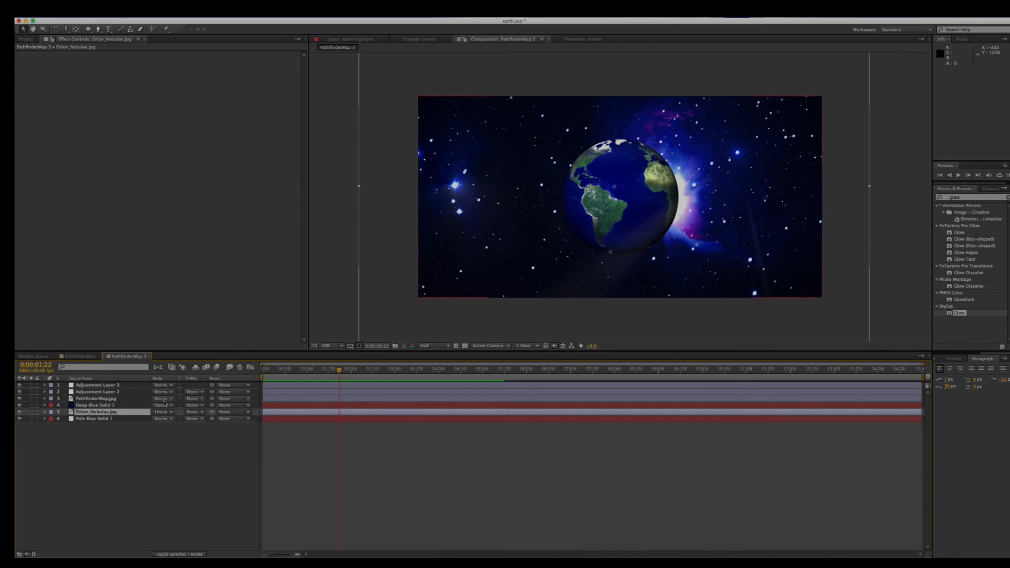
key("space")
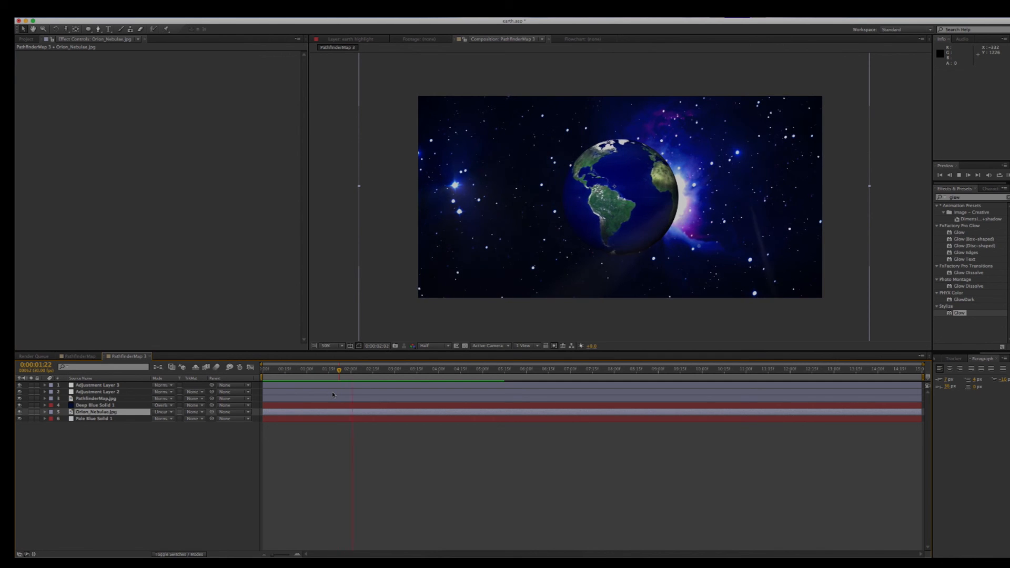